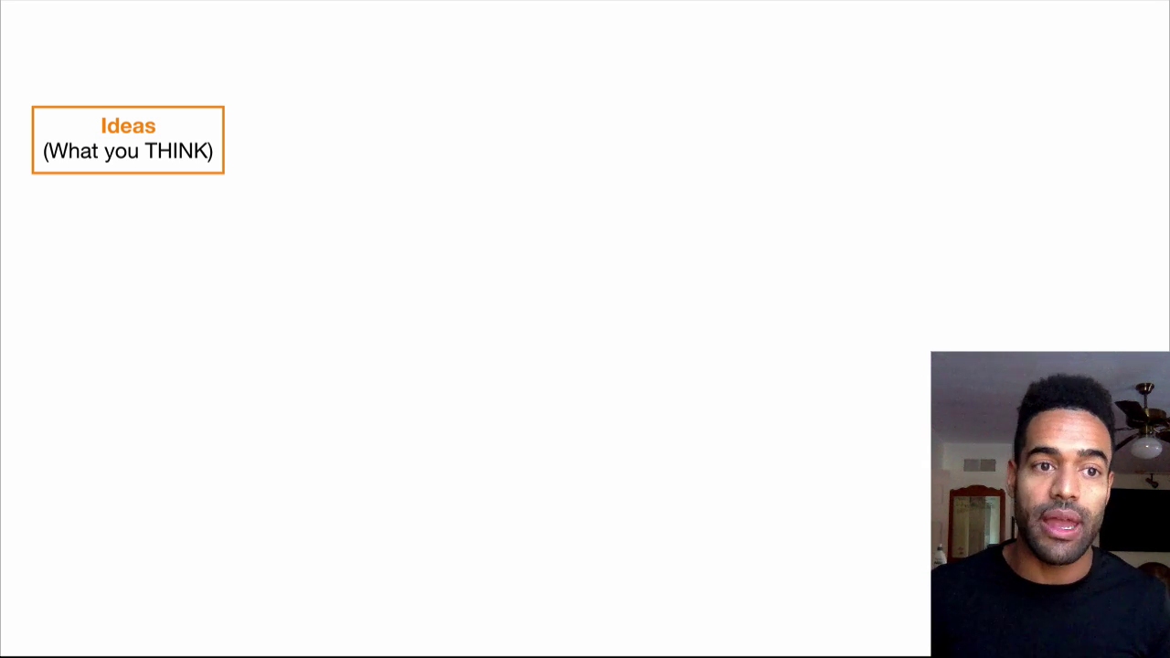
# Reveal the Intentions (What you WANT) and Commitments (What you SAY) boxes after Ideas
pyautogui.press('Right')
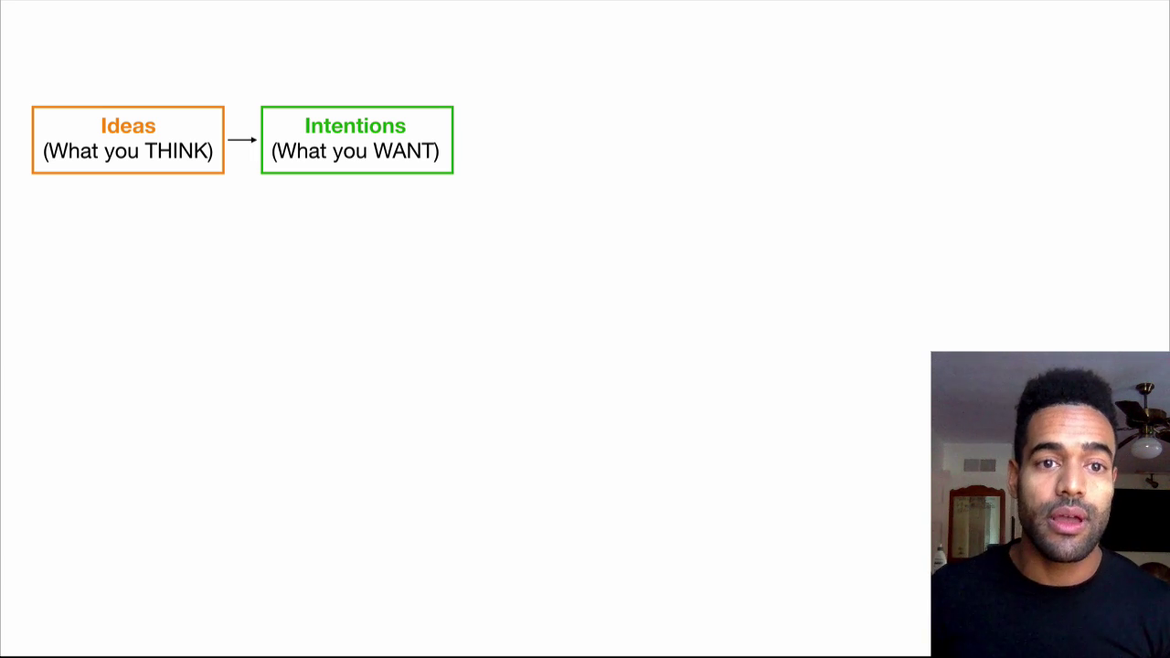
pyautogui.press('Right')
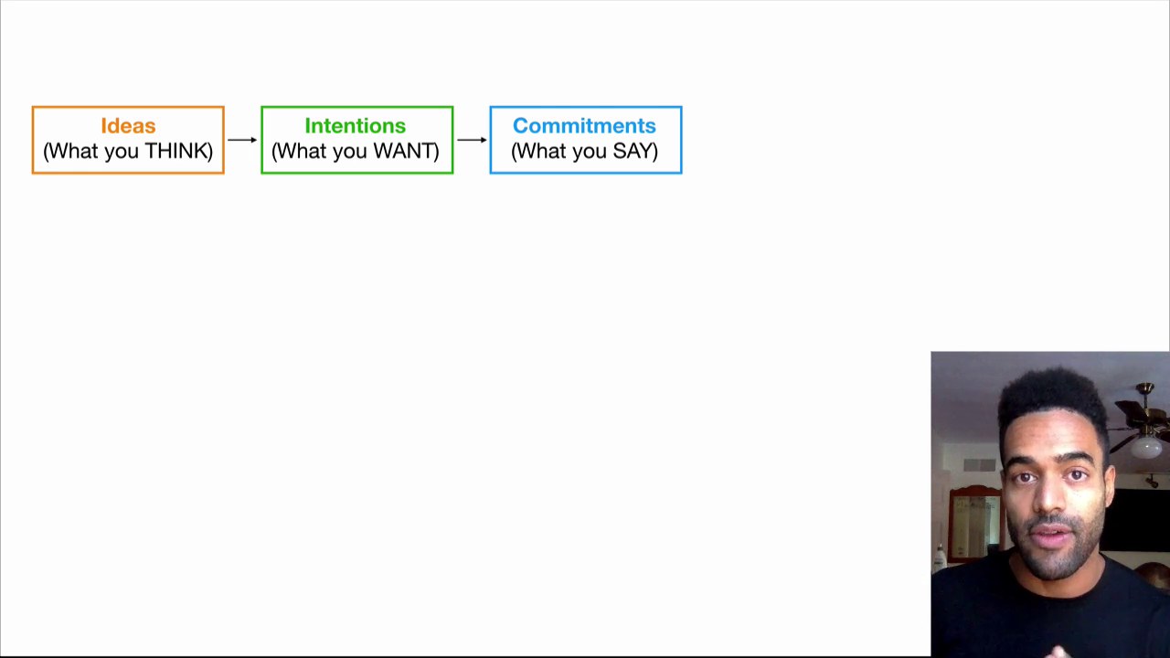
# Reveal the Actions (What you DO) box in the diagram chain
pyautogui.press('Right')
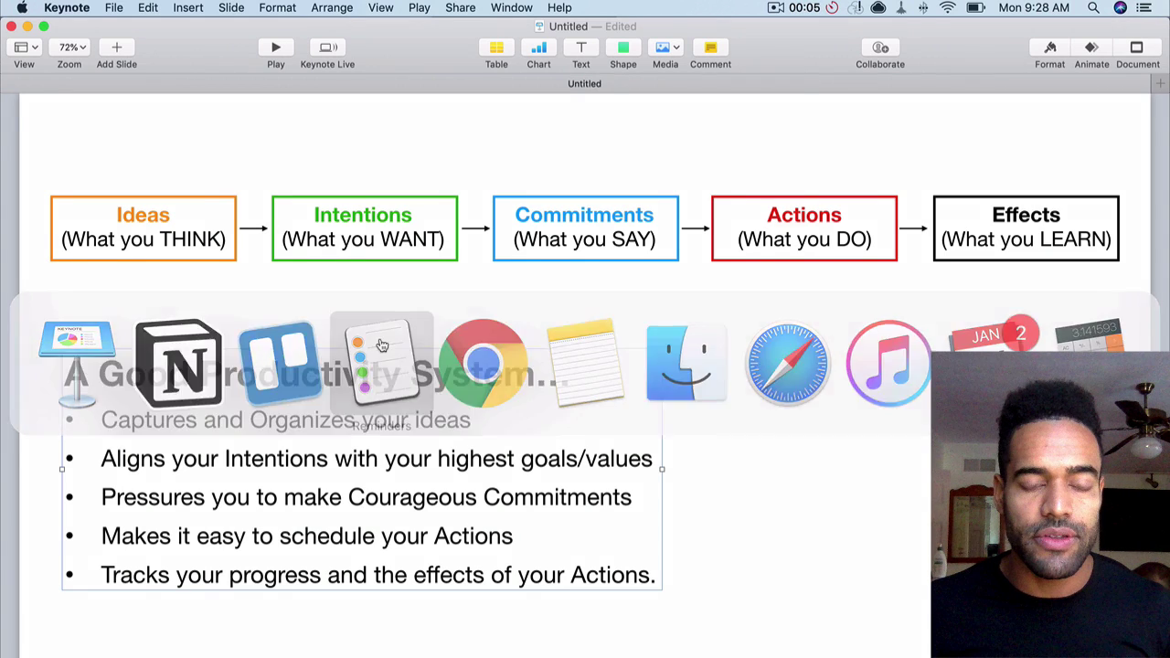
# Review the Reminders Do and Think lists, then switch to the Notion Jan 13-20 contracts page
pyautogui.click(382, 345)
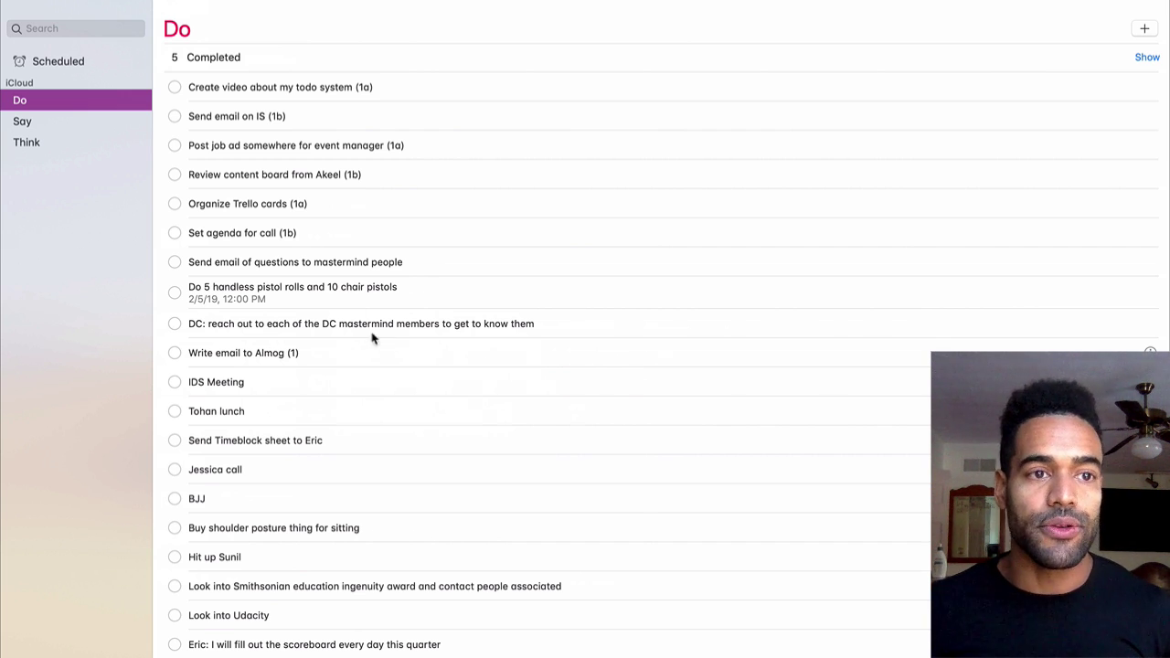
pyautogui.click(55, 152)
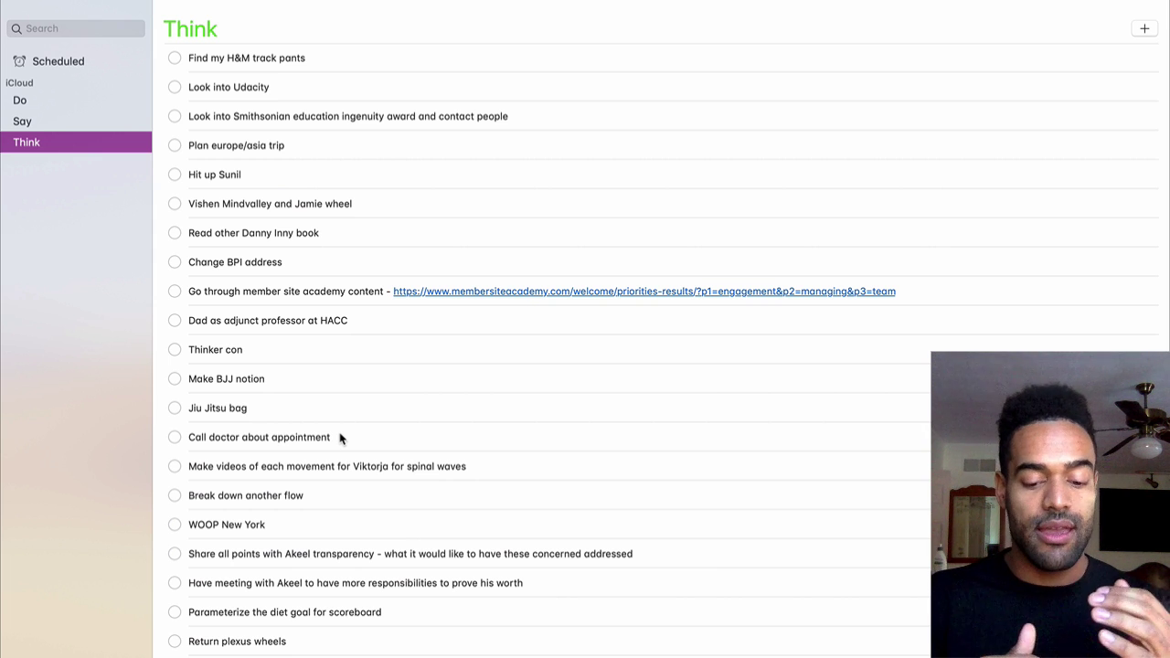
pyautogui.hotkey('ctrl', 'Right')
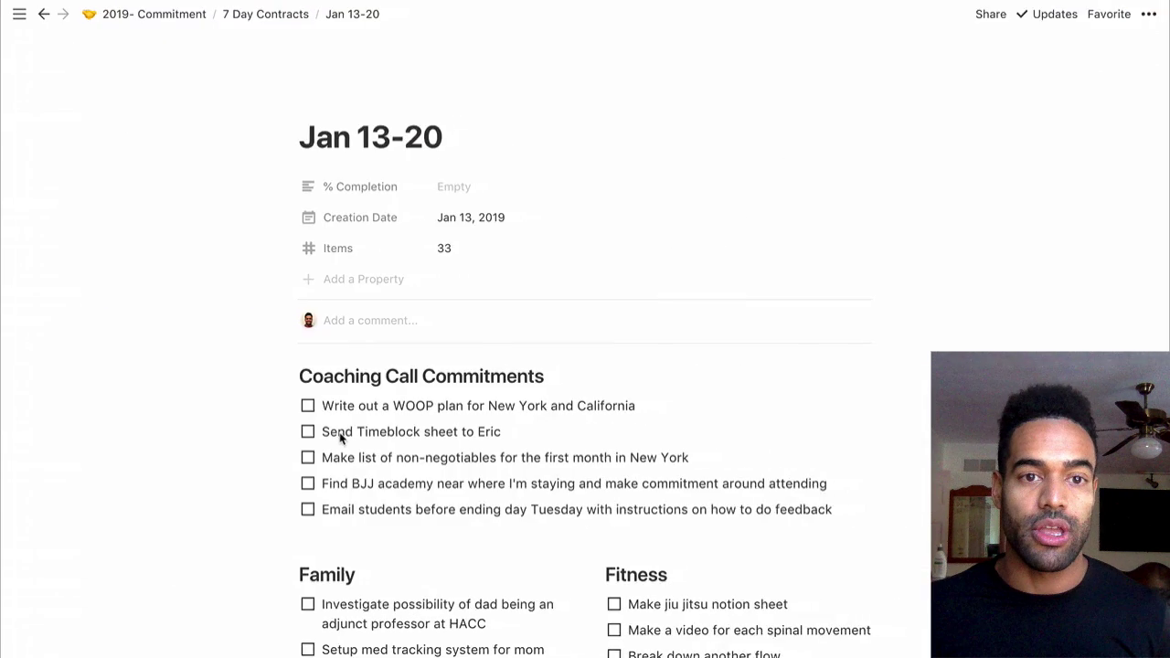
pyautogui.hotkey('ctrl', 'Left')
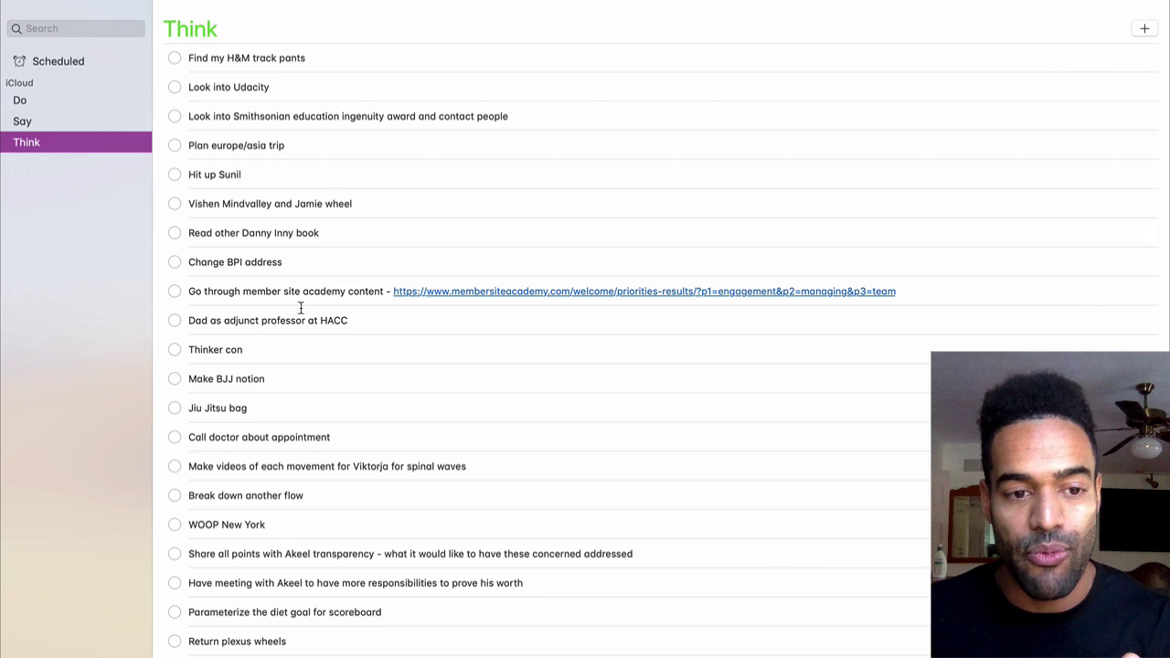
pyautogui.scroll(-3, 329, 517)
pyautogui.scroll(4, 331, 518)
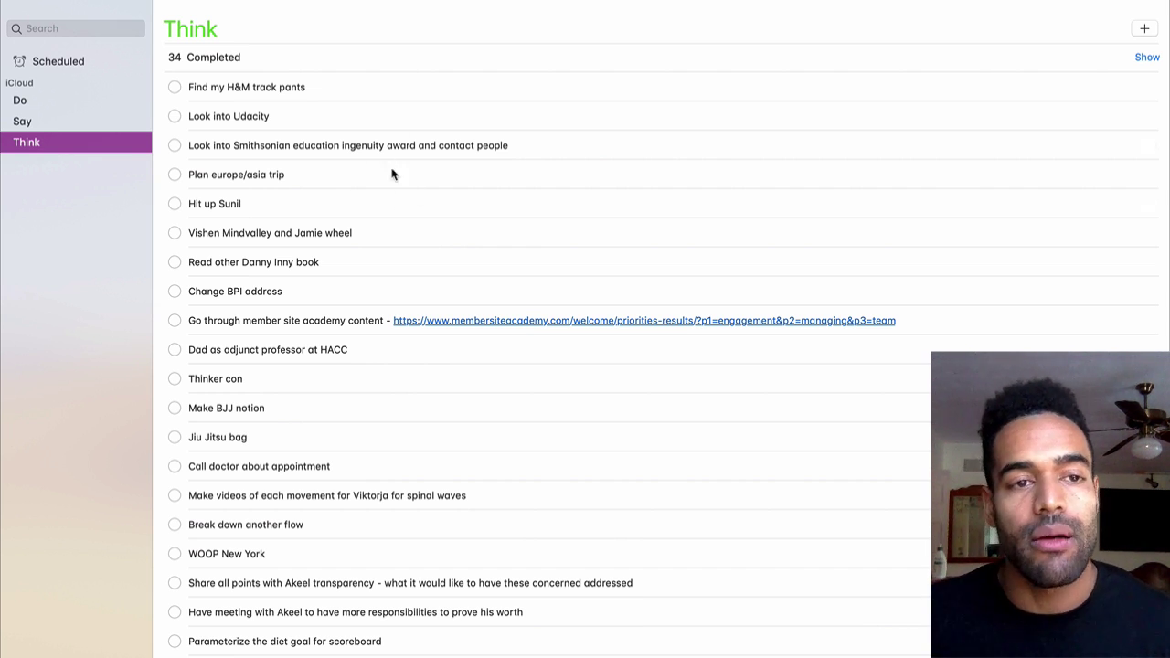
pyautogui.hotkey('ctrl', 'Right')
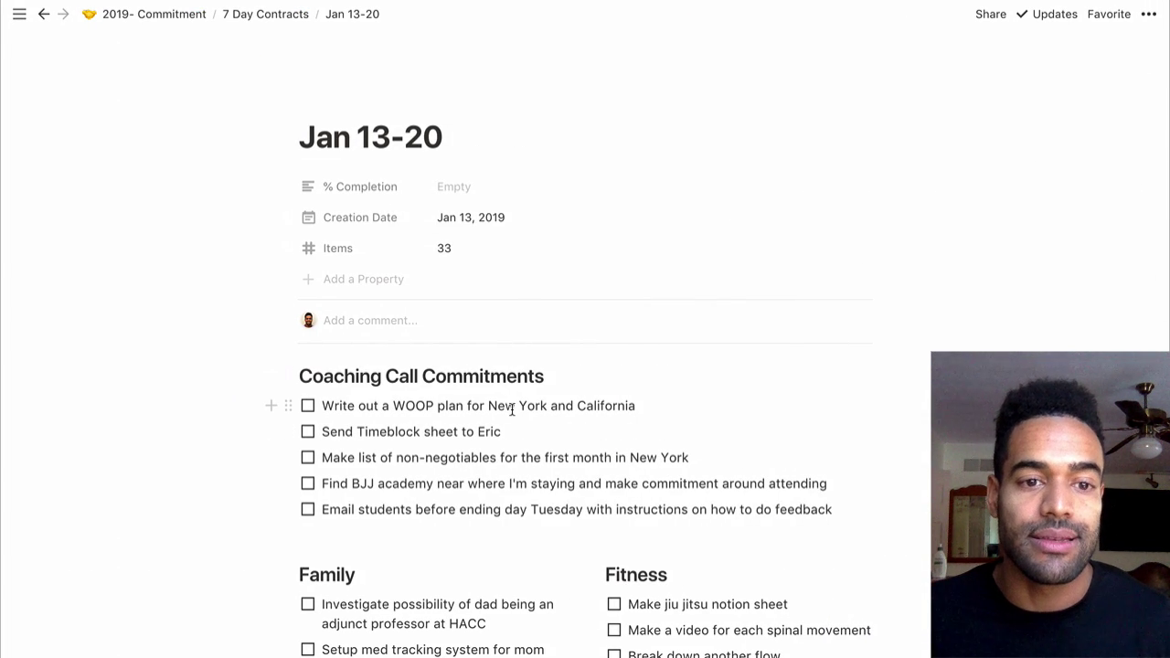
pyautogui.scroll(-3, 508, 402)
pyautogui.scroll(2, 512, 410)
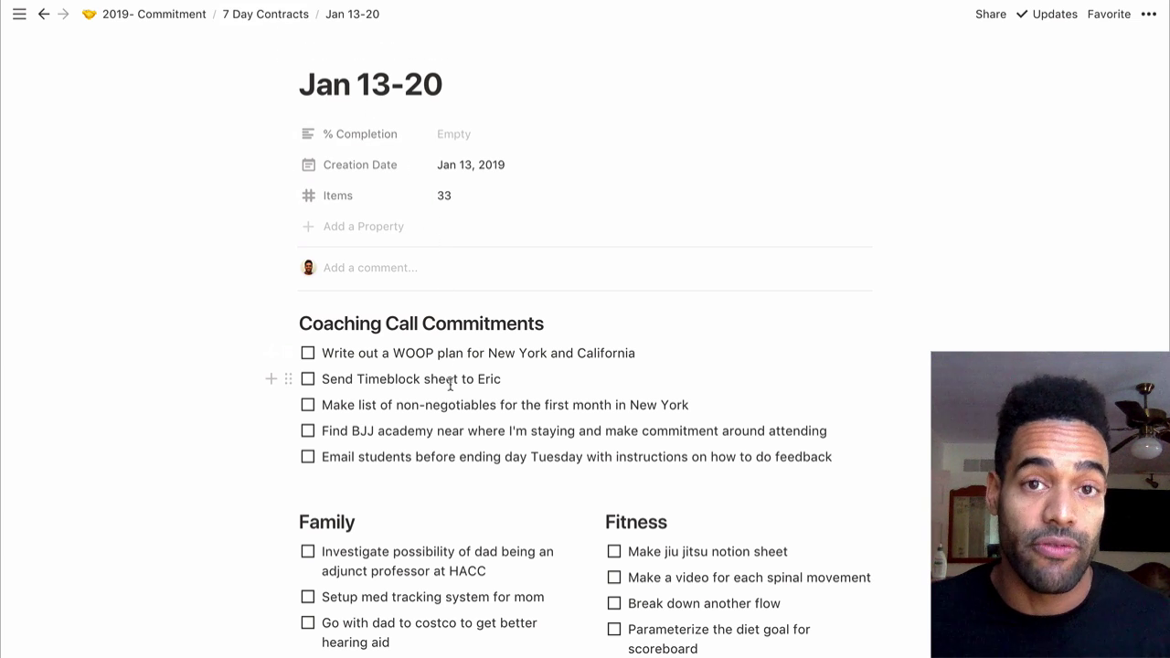
pyautogui.scroll(-3, 450, 385)
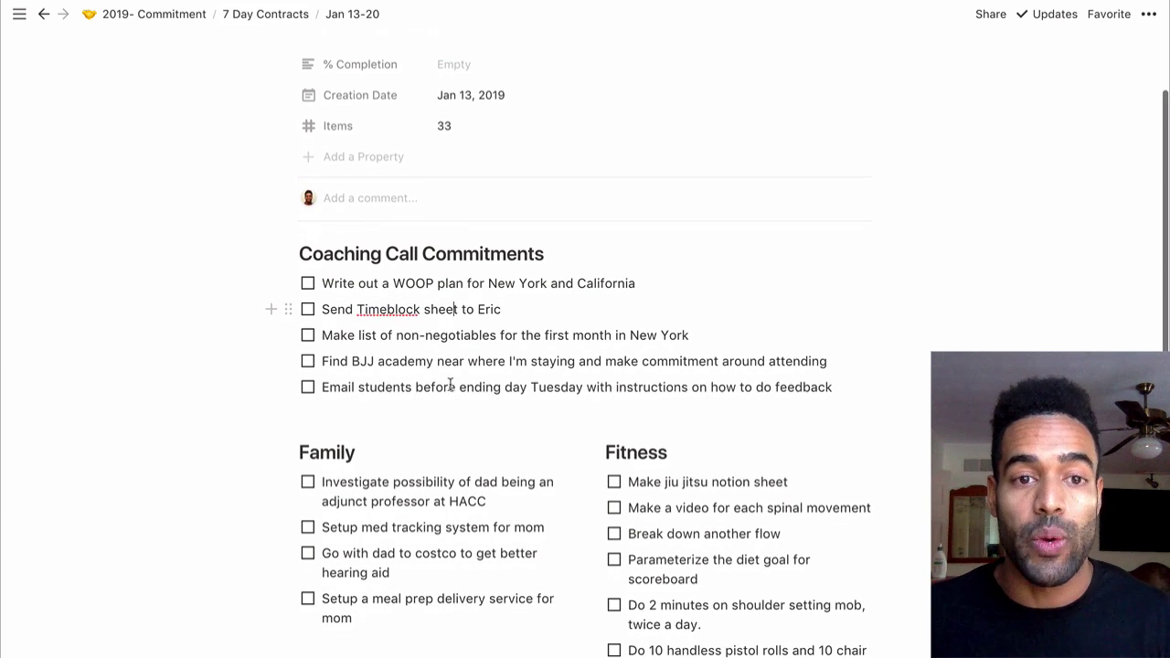
pyautogui.scroll(-2, 450, 384)
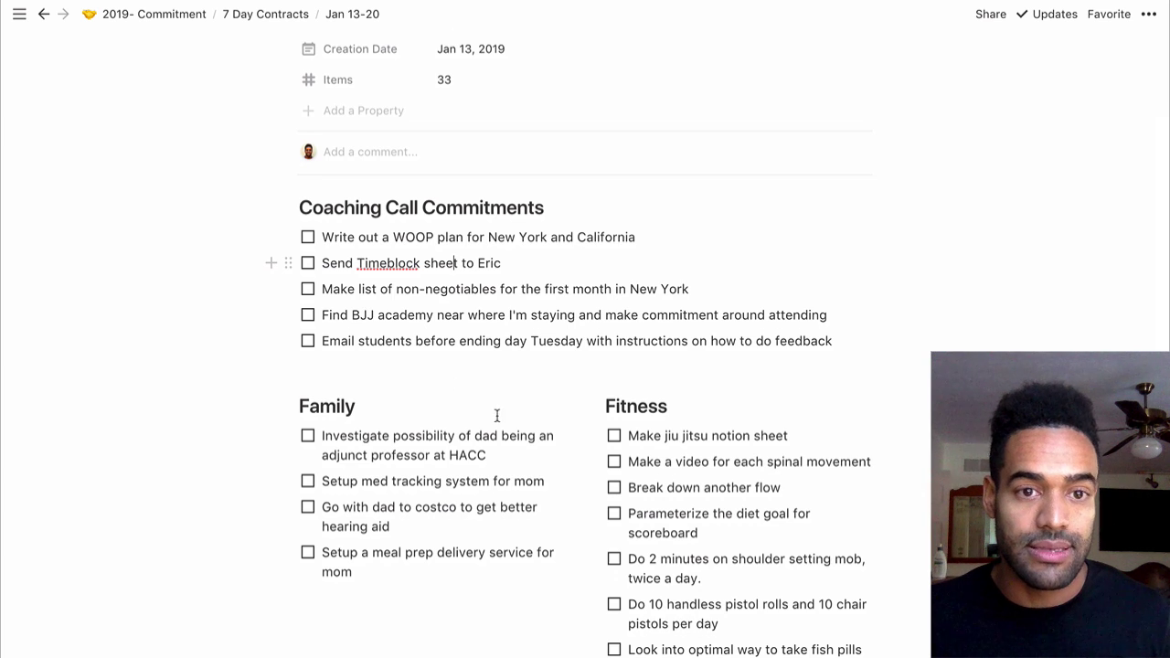
pyautogui.scroll(-3, 498, 417)
pyautogui.scroll(-1, 497, 418)
pyautogui.scroll(3, 522, 488)
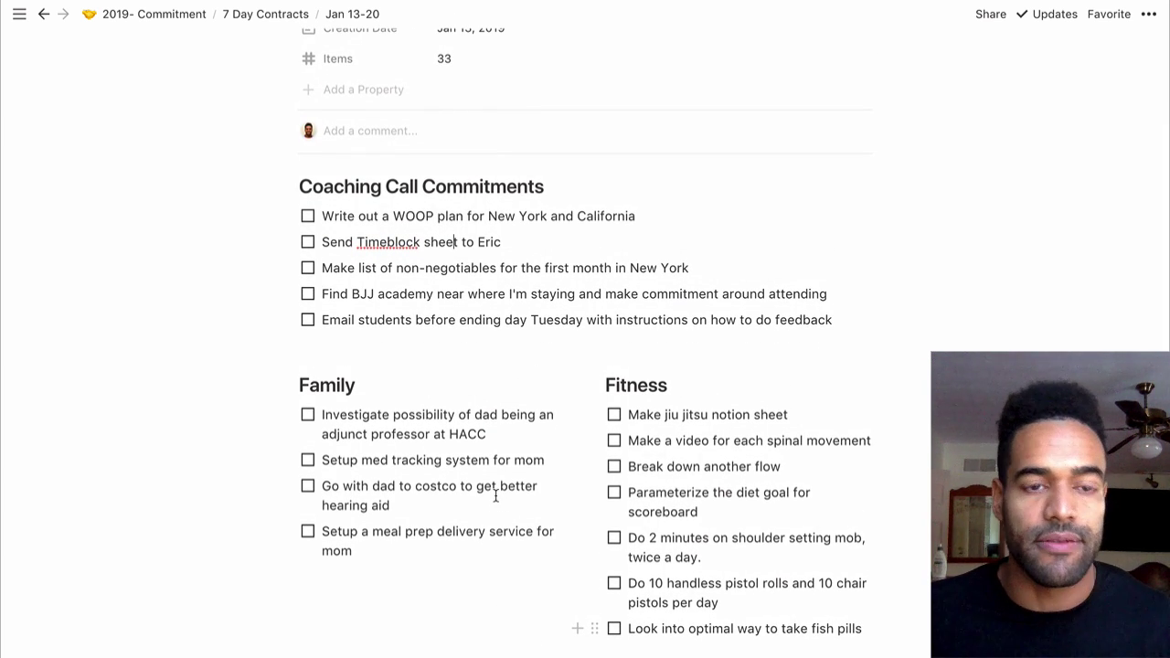
pyautogui.scroll(1, 503, 396)
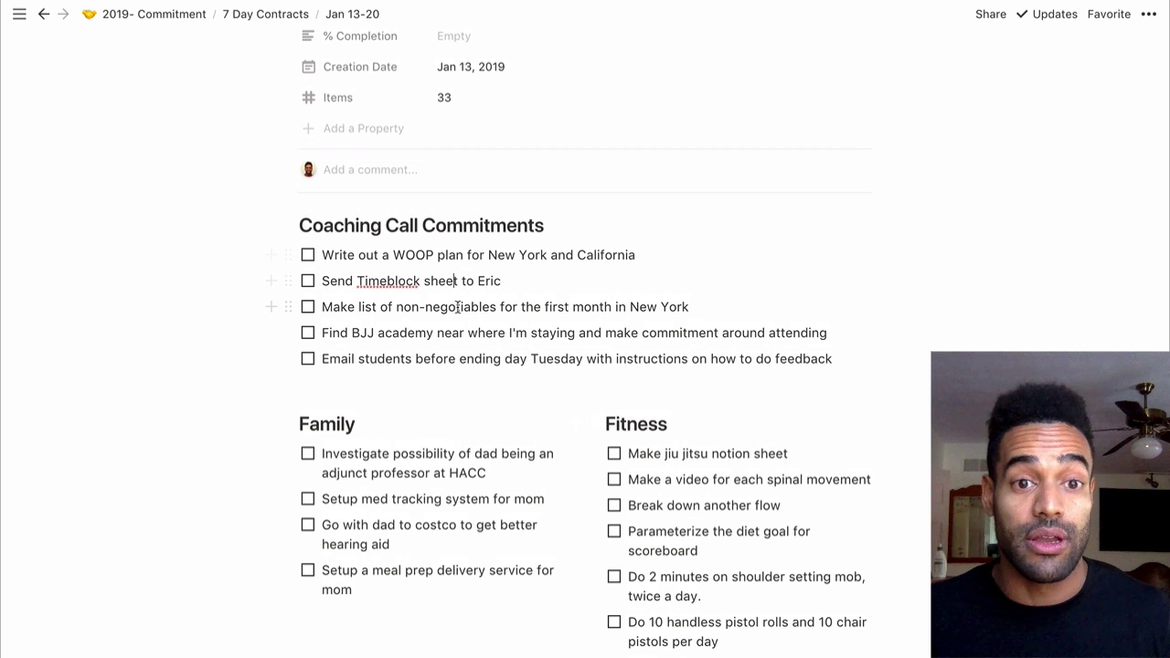
pyautogui.scroll(-3, 518, 316)
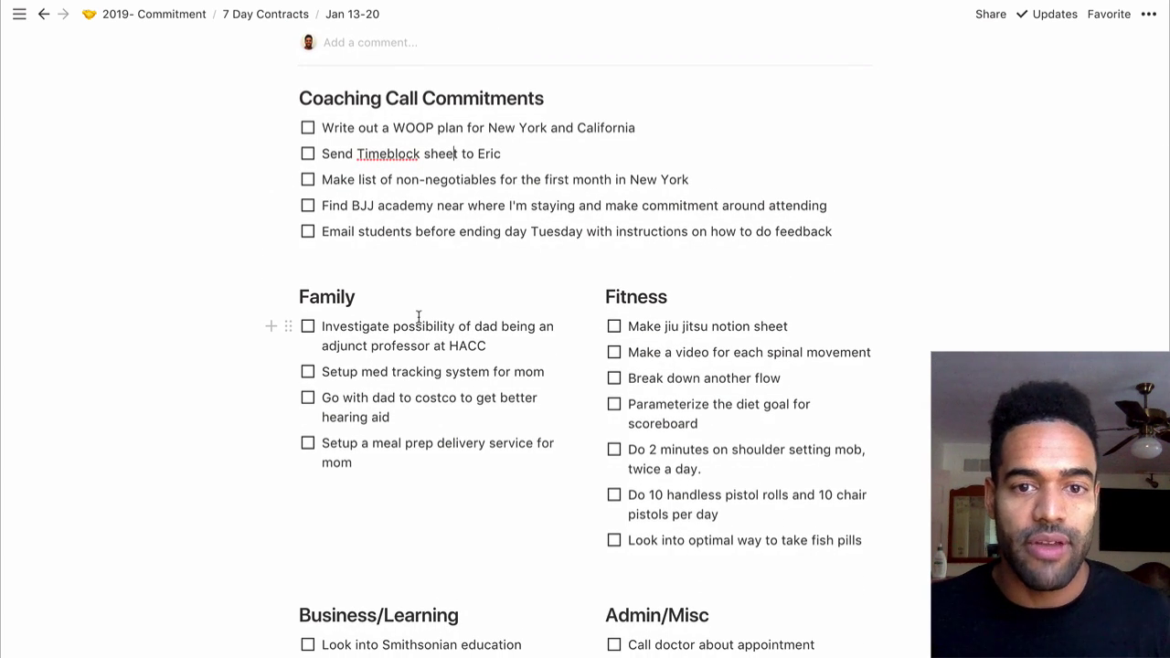
pyautogui.scroll(-5, 621, 327)
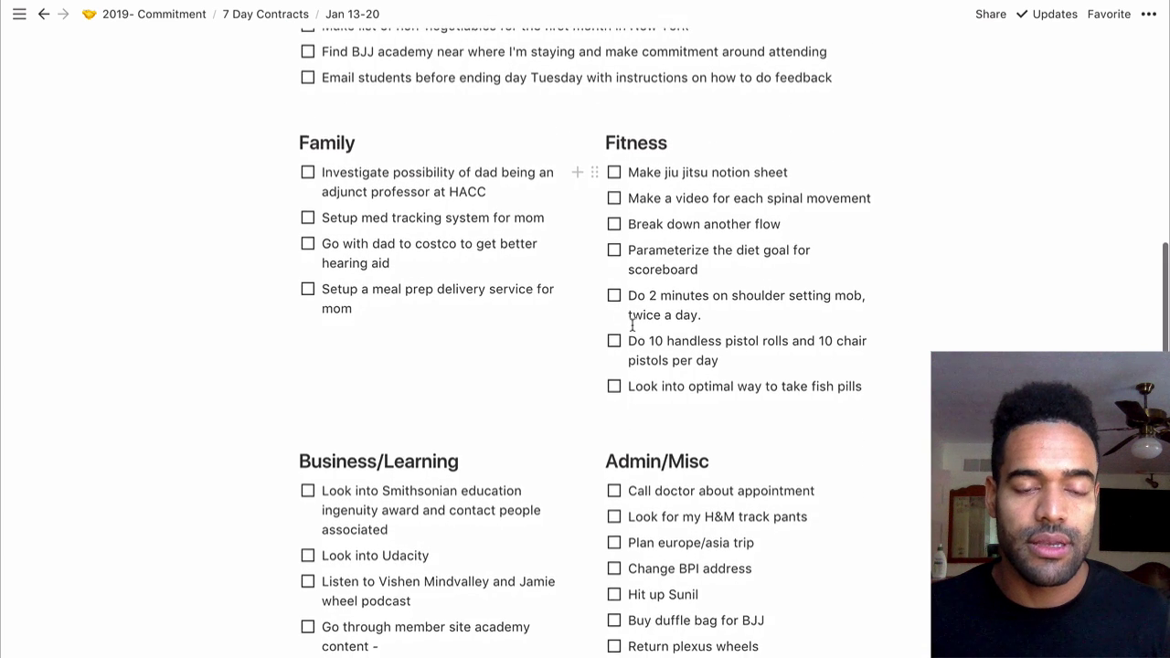
pyautogui.scroll(-1, 631, 324)
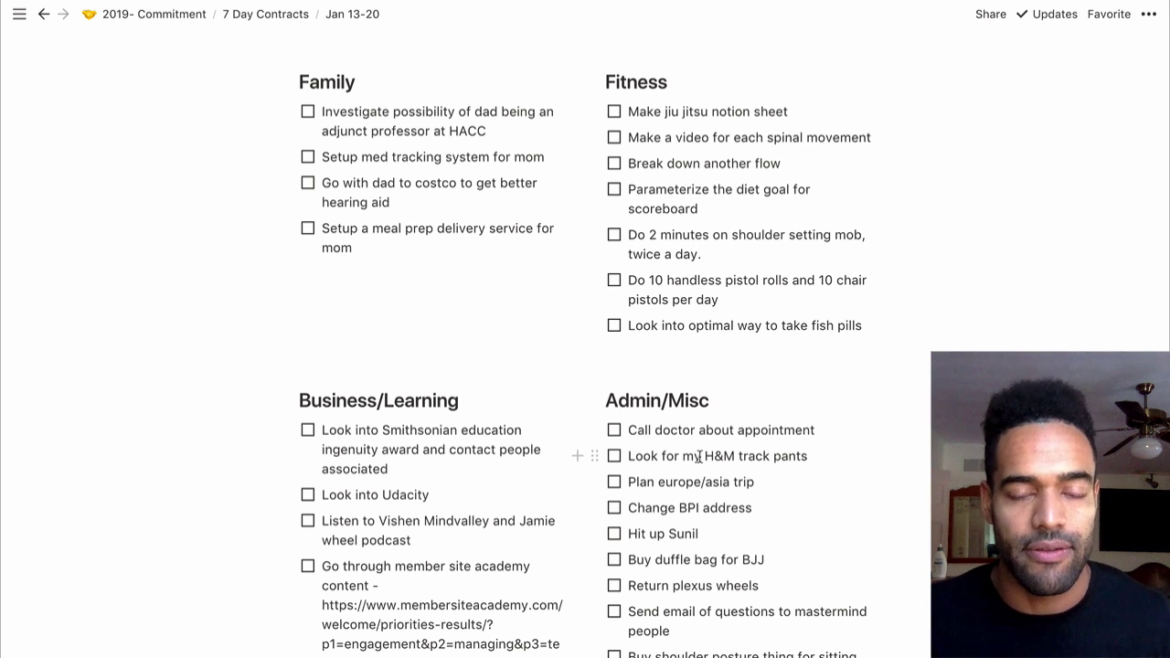
pyautogui.scroll(1, 699, 456)
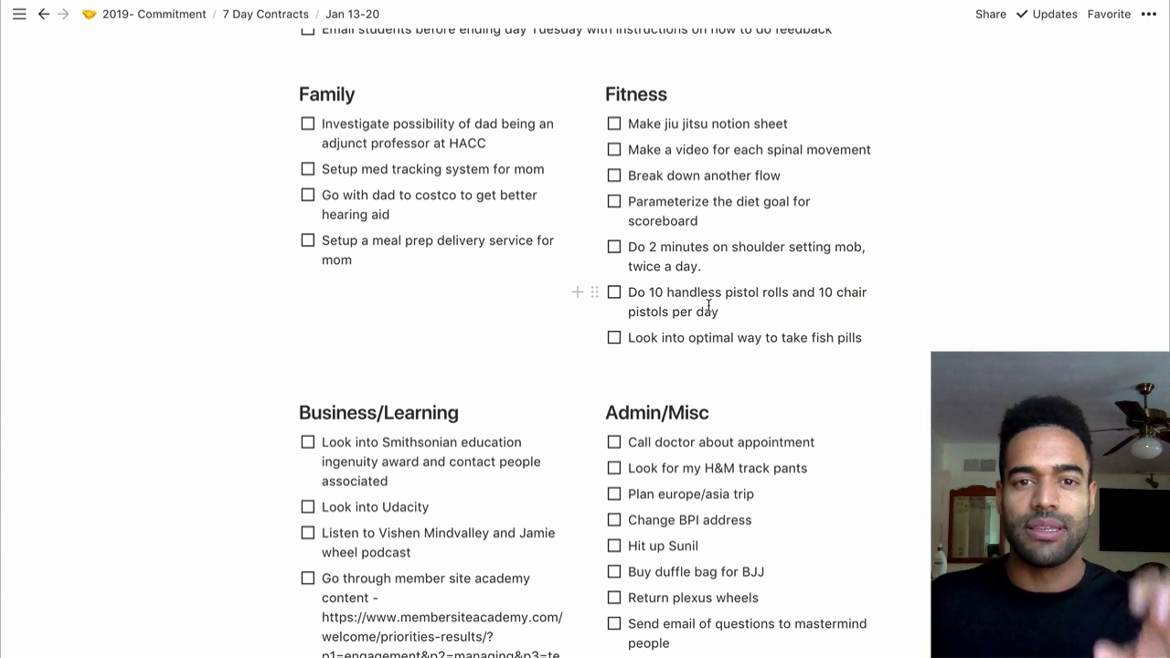
pyautogui.scroll(3, 708, 306)
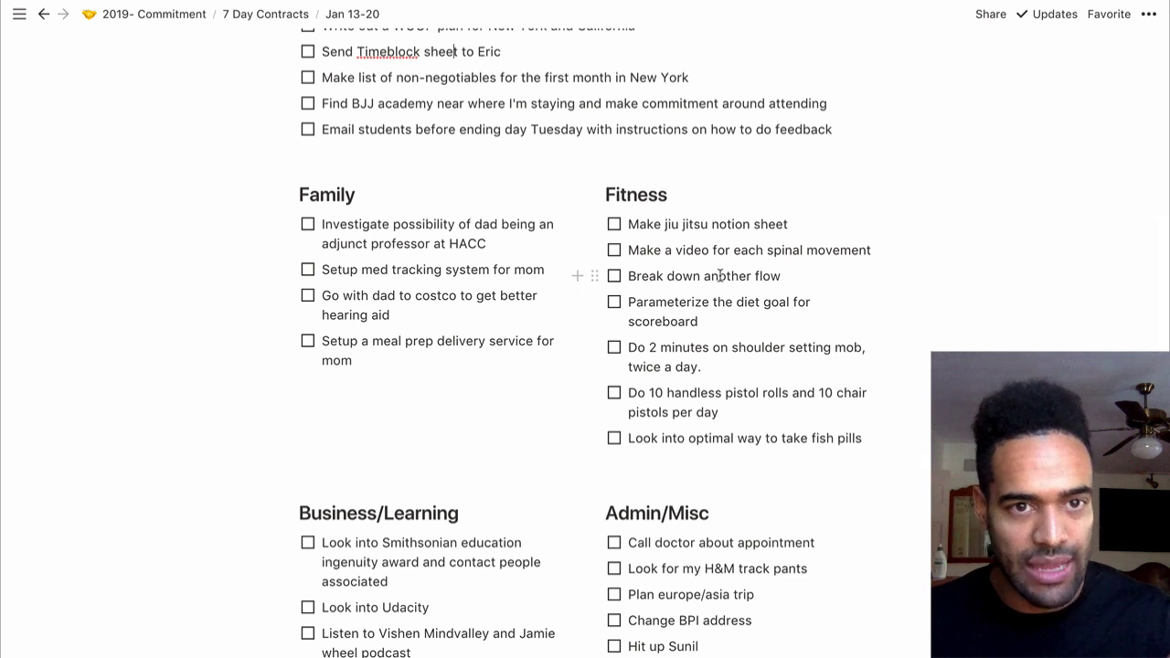
pyautogui.scroll(3, 719, 275)
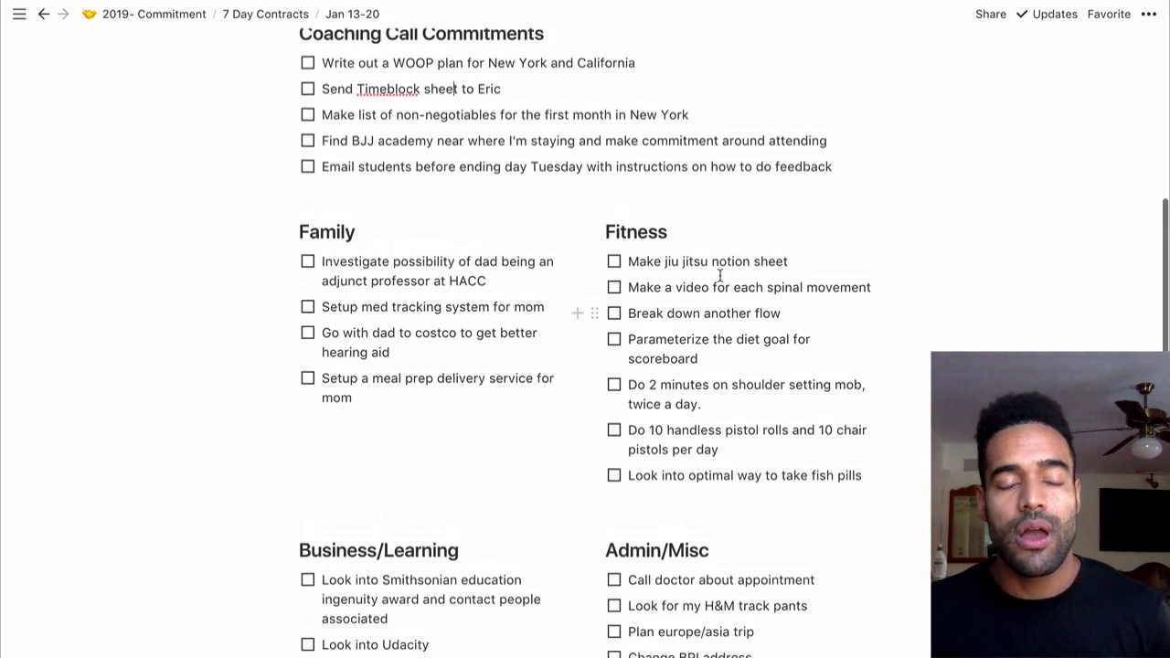
pyautogui.scroll(1, 719, 275)
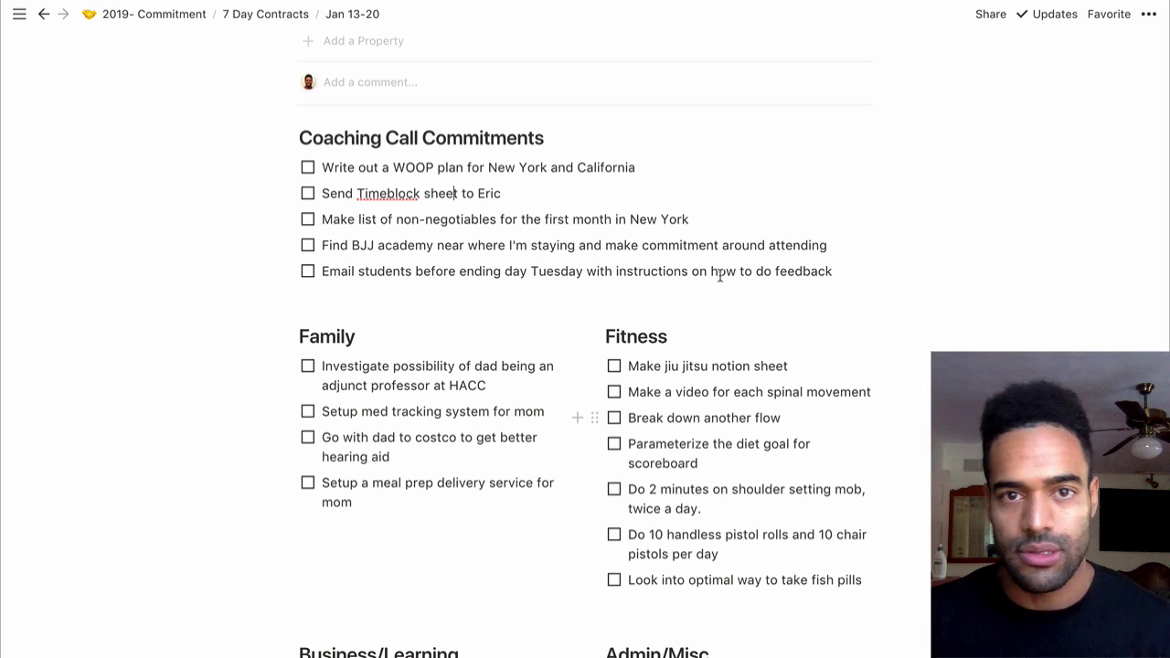
pyautogui.scroll(-1, 559, 366)
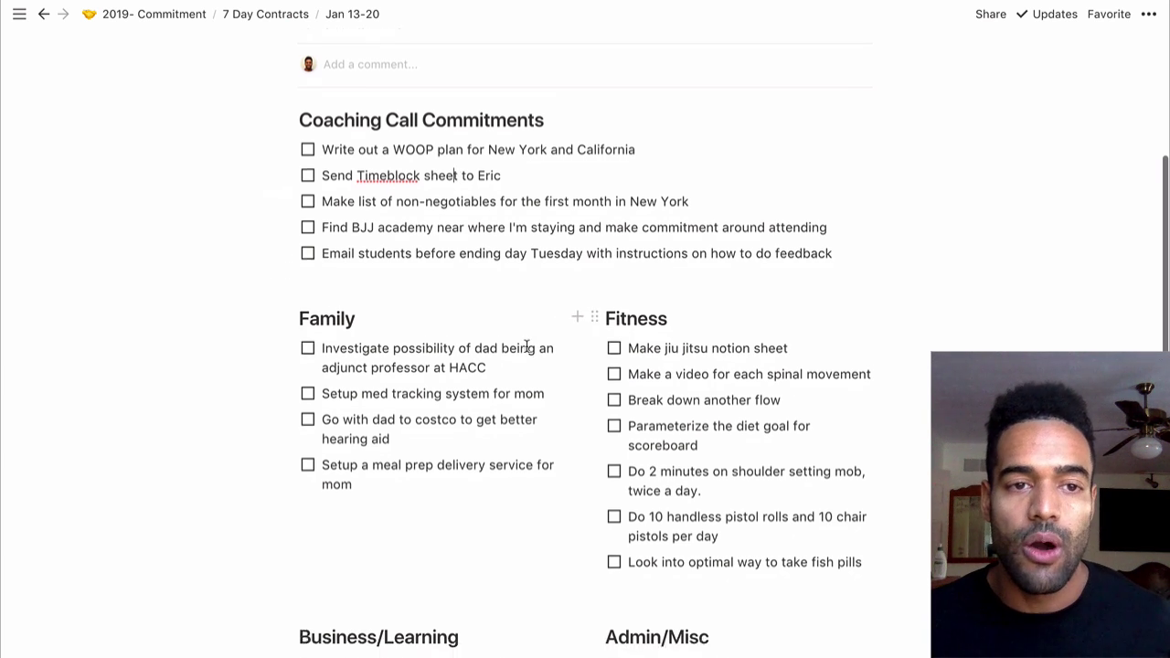
pyautogui.scroll(1, 559, 366)
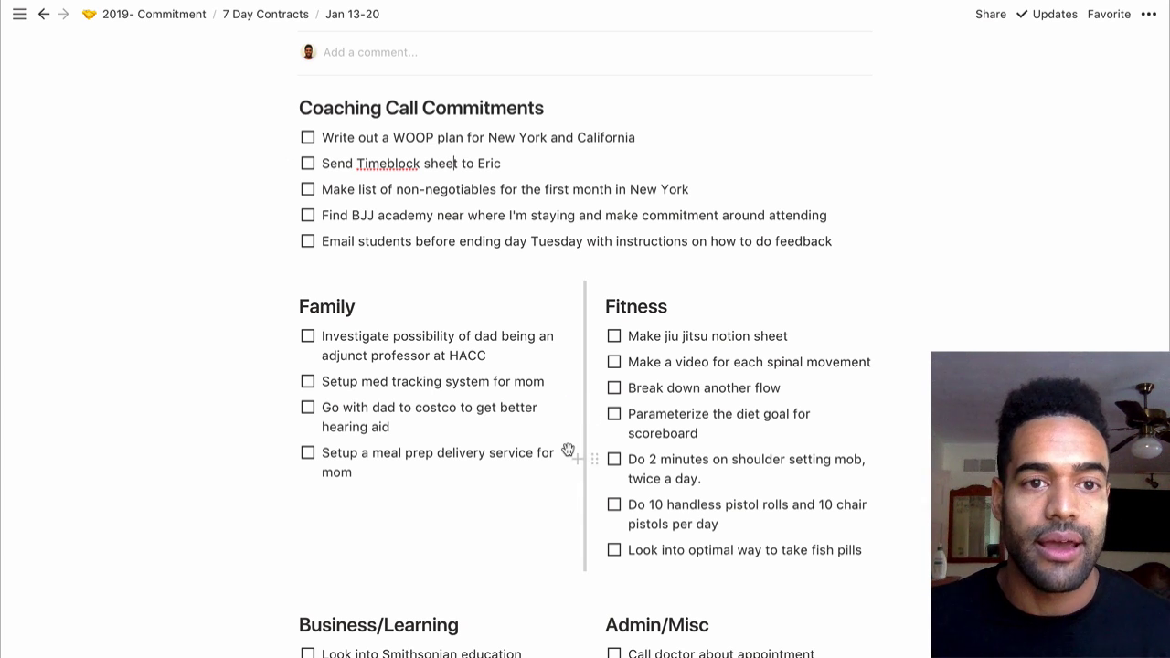
pyautogui.scroll(-1, 576, 428)
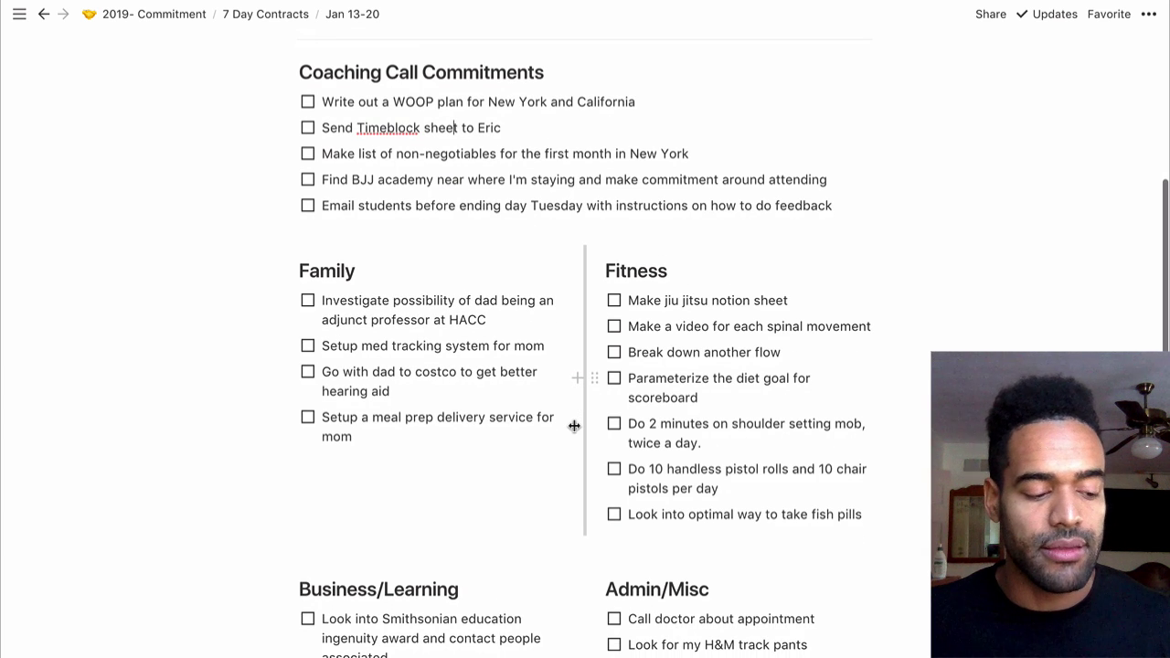
pyautogui.scroll(1, 574, 426)
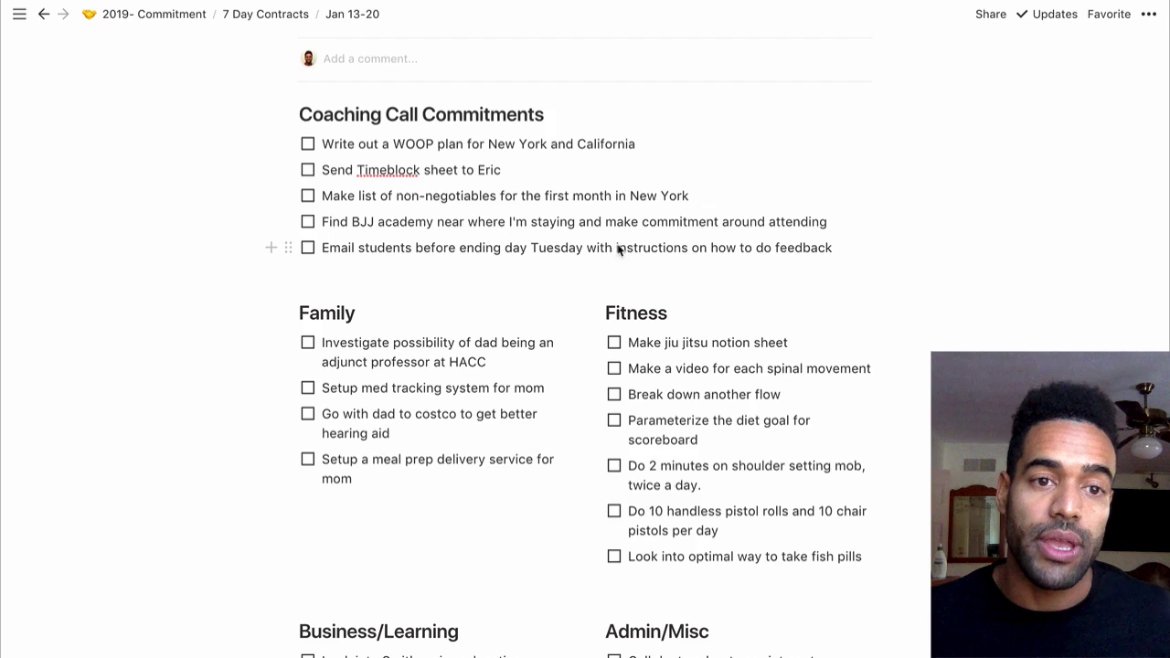
# Return from Notion to Reminders and show the Say list's two Fam reminders
pyautogui.hotkey('ctrl', 'Left')
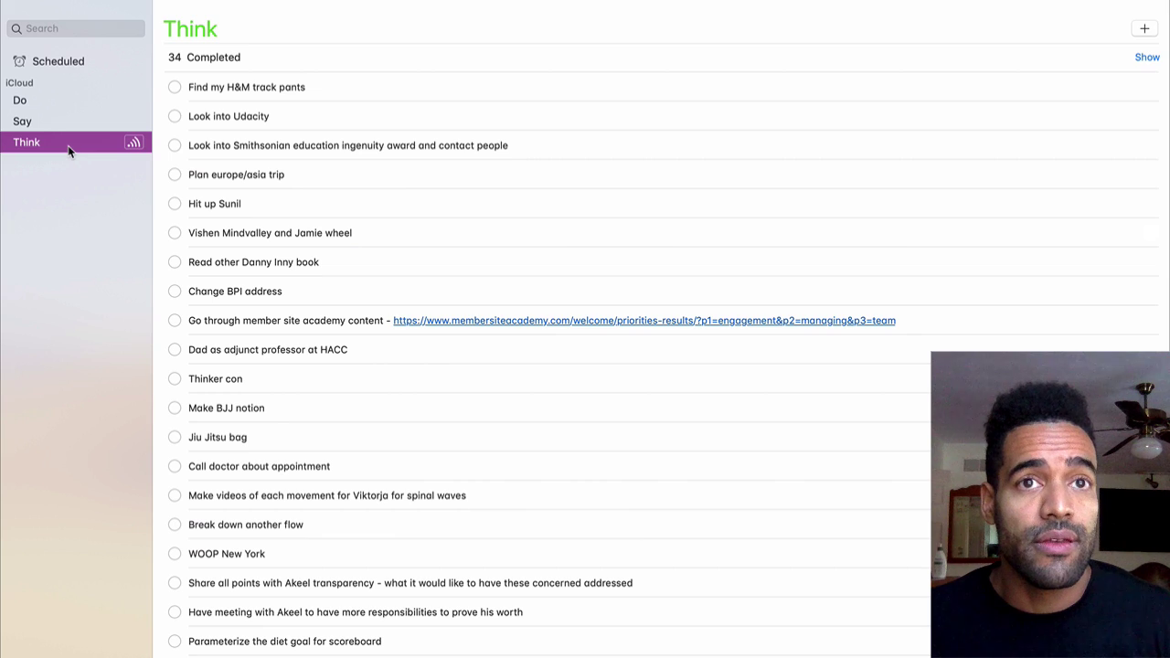
pyautogui.hotkey('ctrl', 'Right')
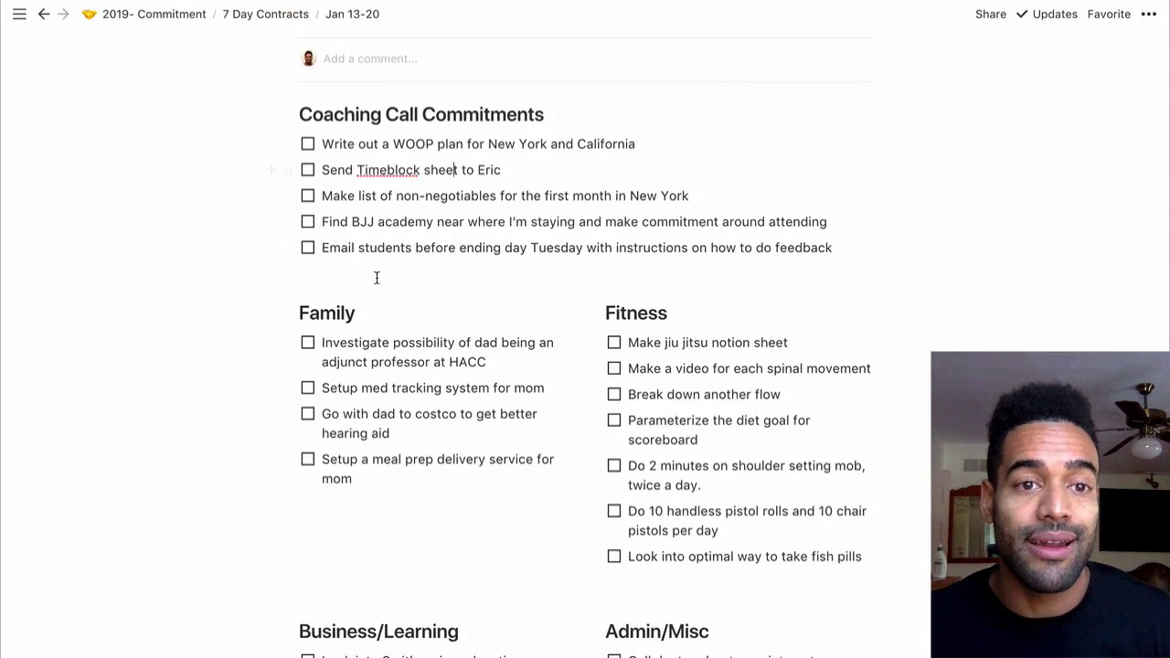
pyautogui.hotkey('ctrl', 'Left')
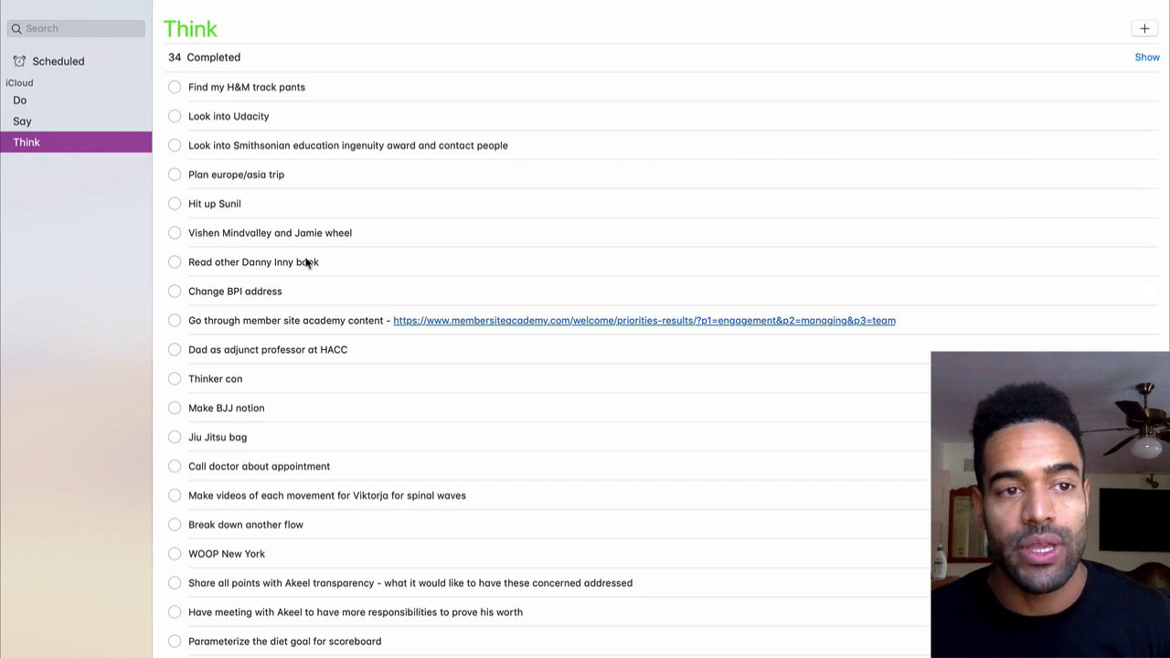
pyautogui.click(67, 121)
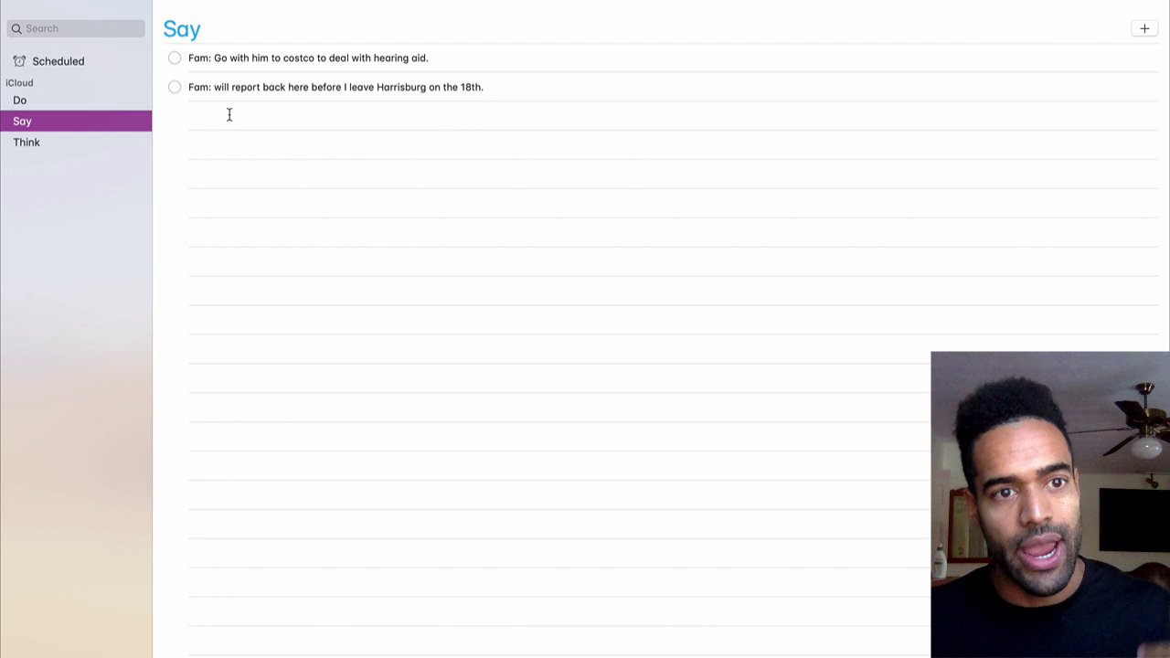
# Add the sample reminder 'Audience: I will make a video and email you' to Say, then delete it
pyautogui.click(230, 115)
pyautogui.write('Audfi')
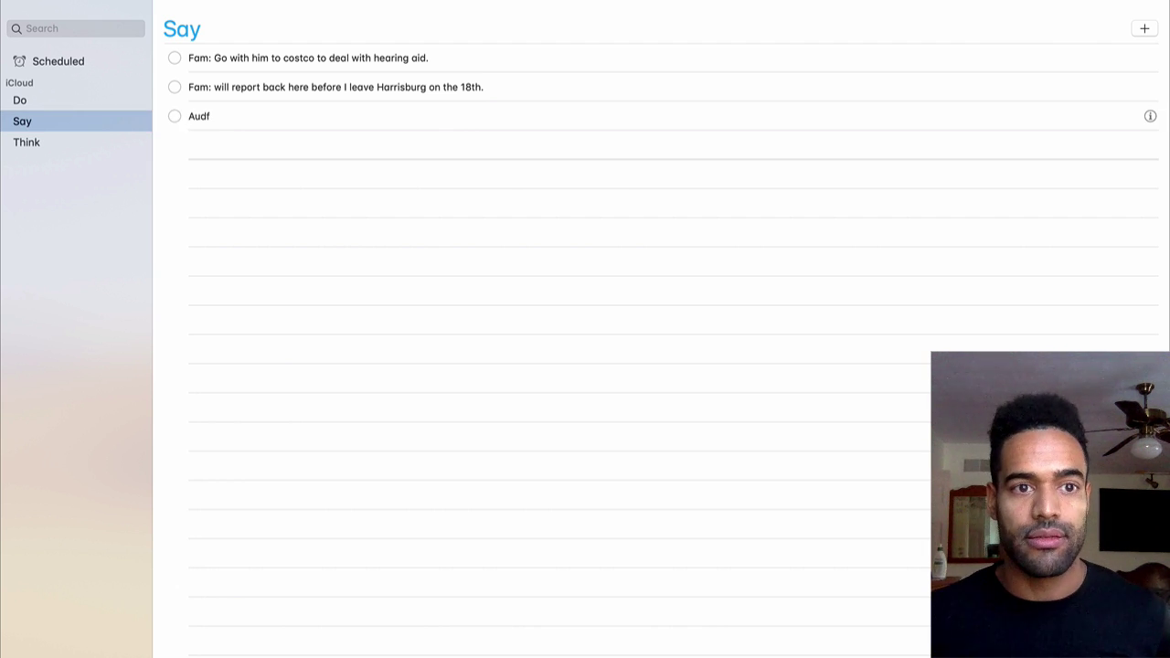
pyautogui.press('BackSpace')
pyautogui.press('BackSpace')
pyautogui.write('ience: I will make')
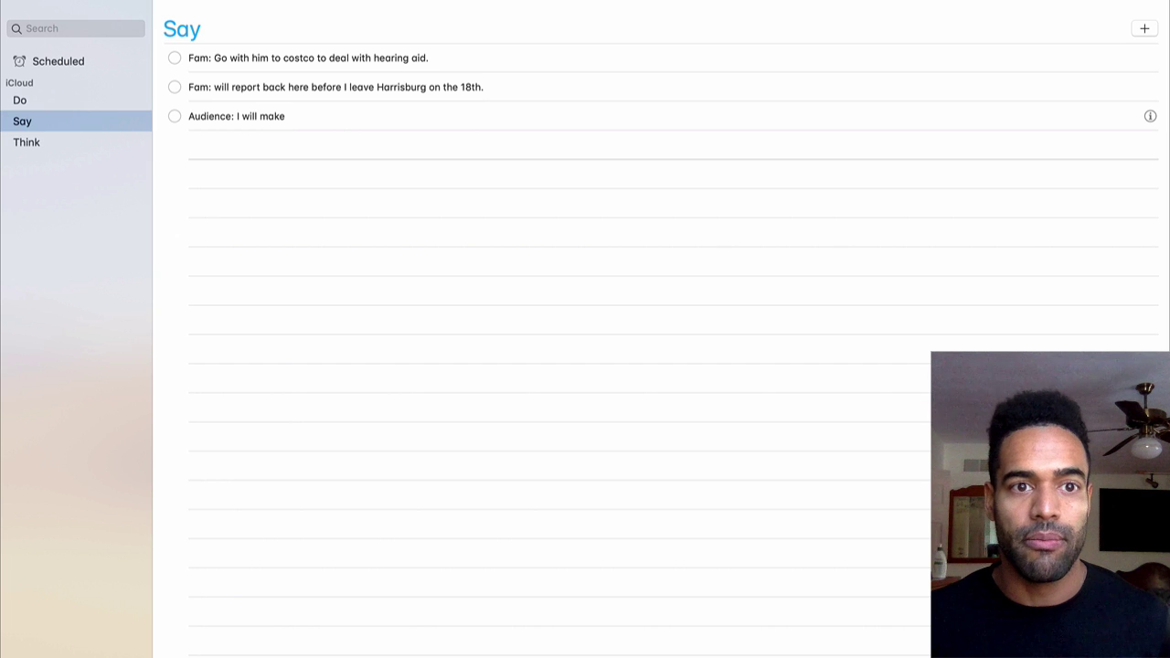
pyautogui.write(' a video a')
pyautogui.press('BackSpace')
pyautogui.write('and e')
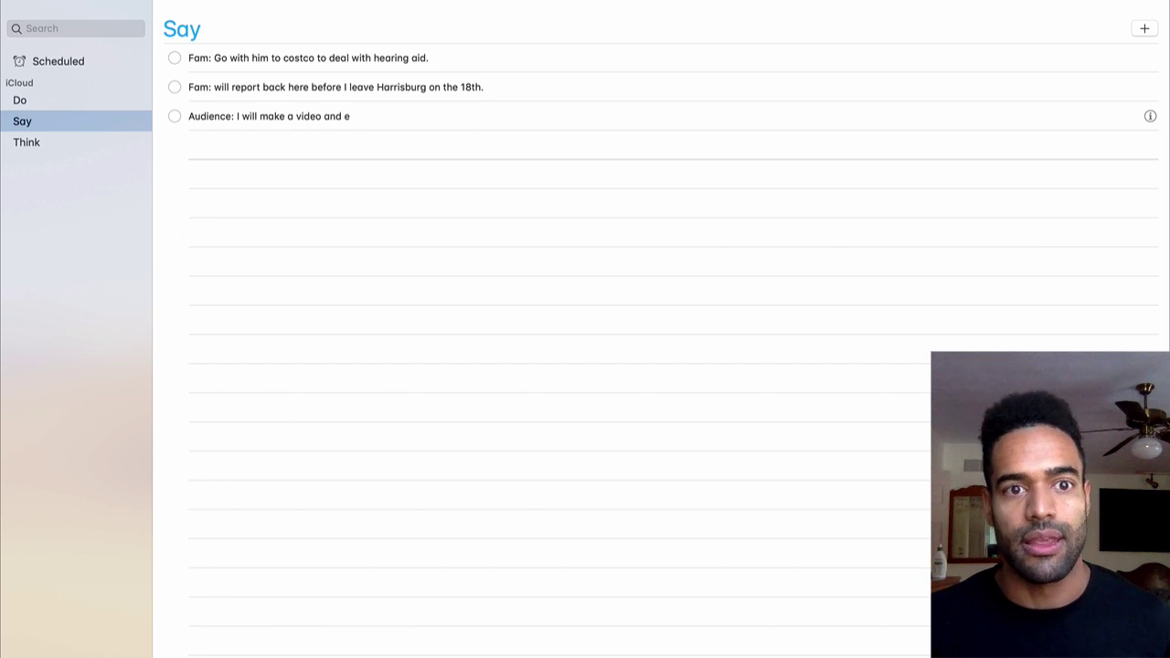
pyautogui.write('mail you')
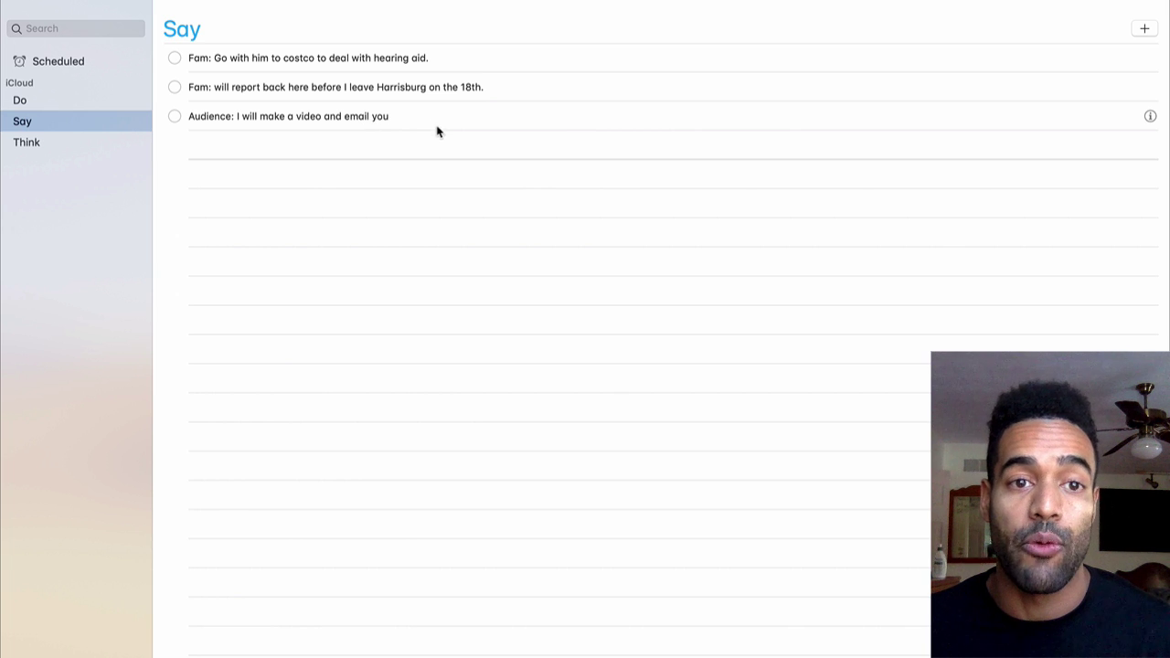
pyautogui.press('Return')
pyautogui.click(459, 122)
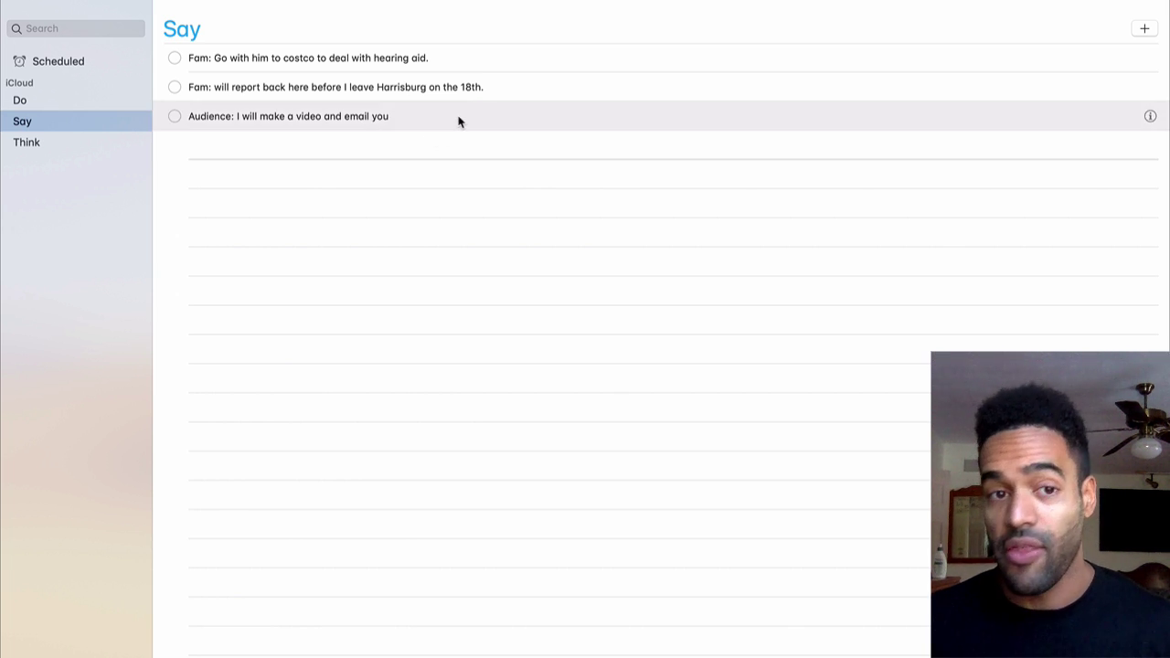
pyautogui.press('BackSpace')
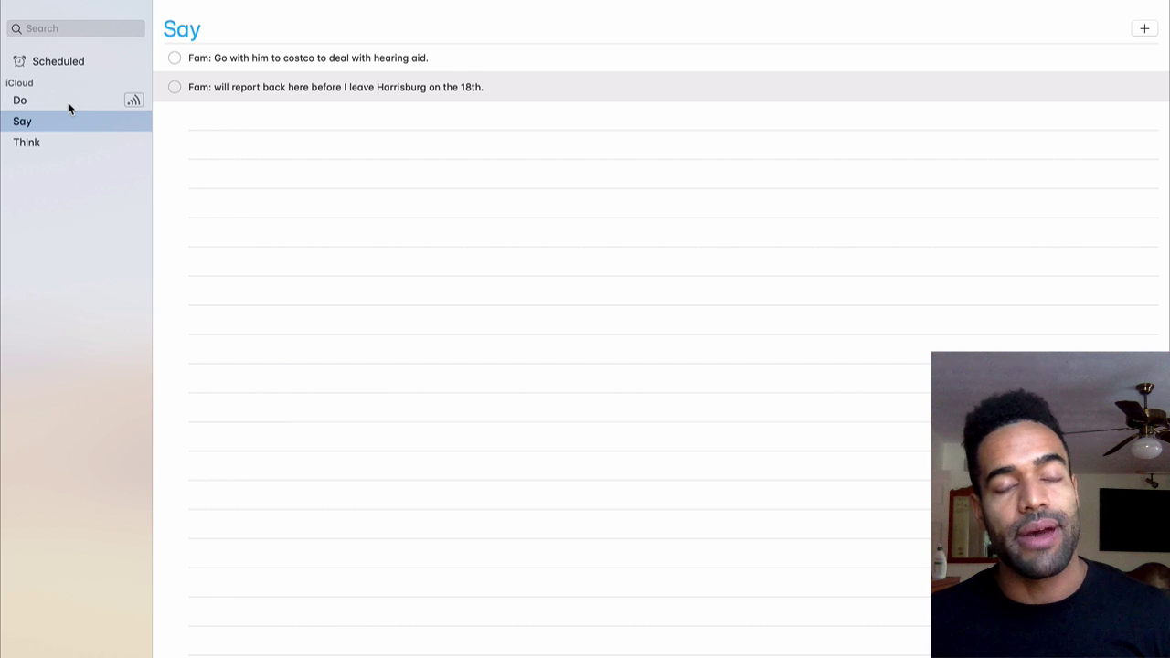
# Show the Do list and take a quick look at the Notion contracts page
pyautogui.click(69, 108)
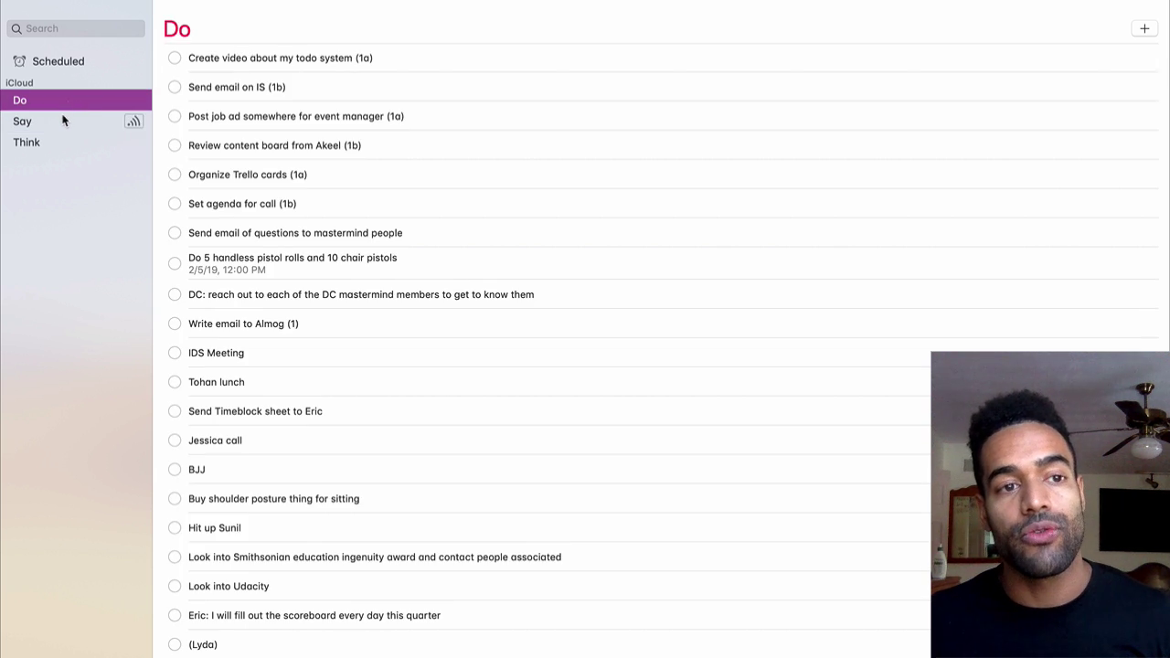
pyautogui.hotkey('ctrl', 'Right')
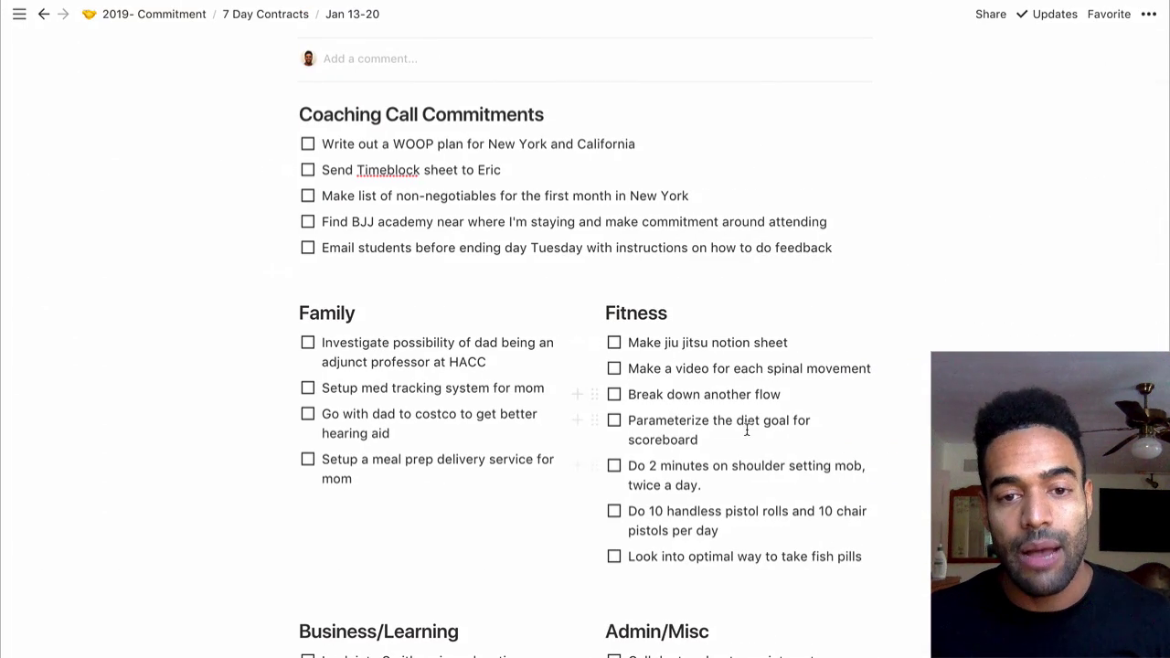
pyautogui.hotkey('ctrl', 'Left')
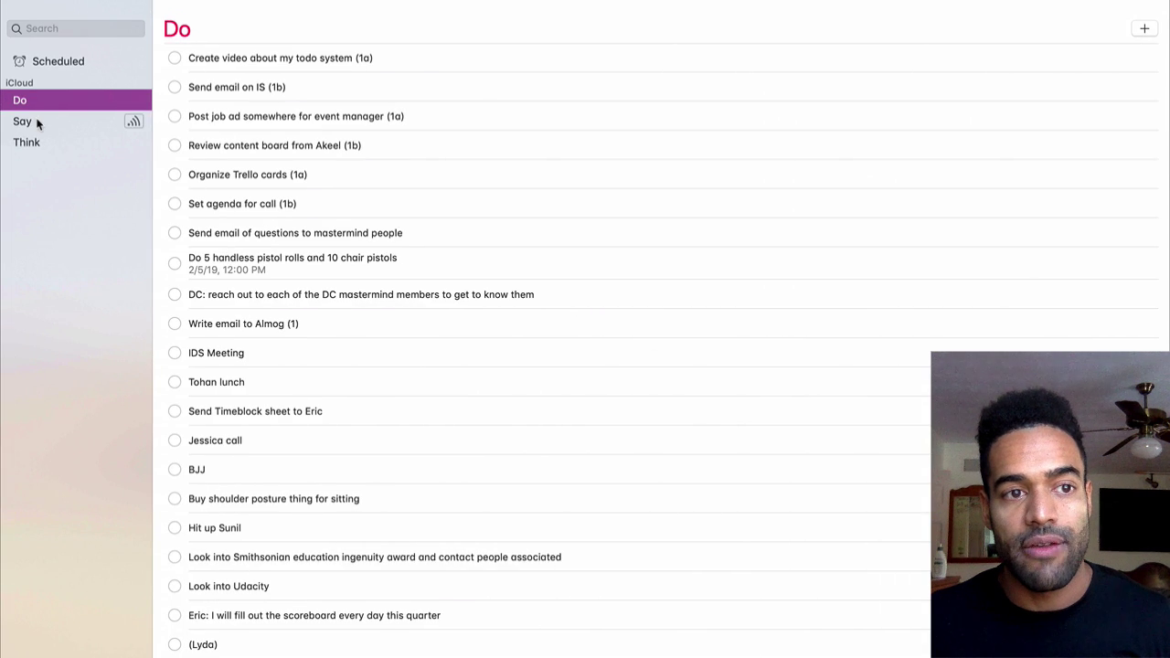
# Glance at the two Say reminders, then return to the Do list and scroll through it
pyautogui.click(37, 119)
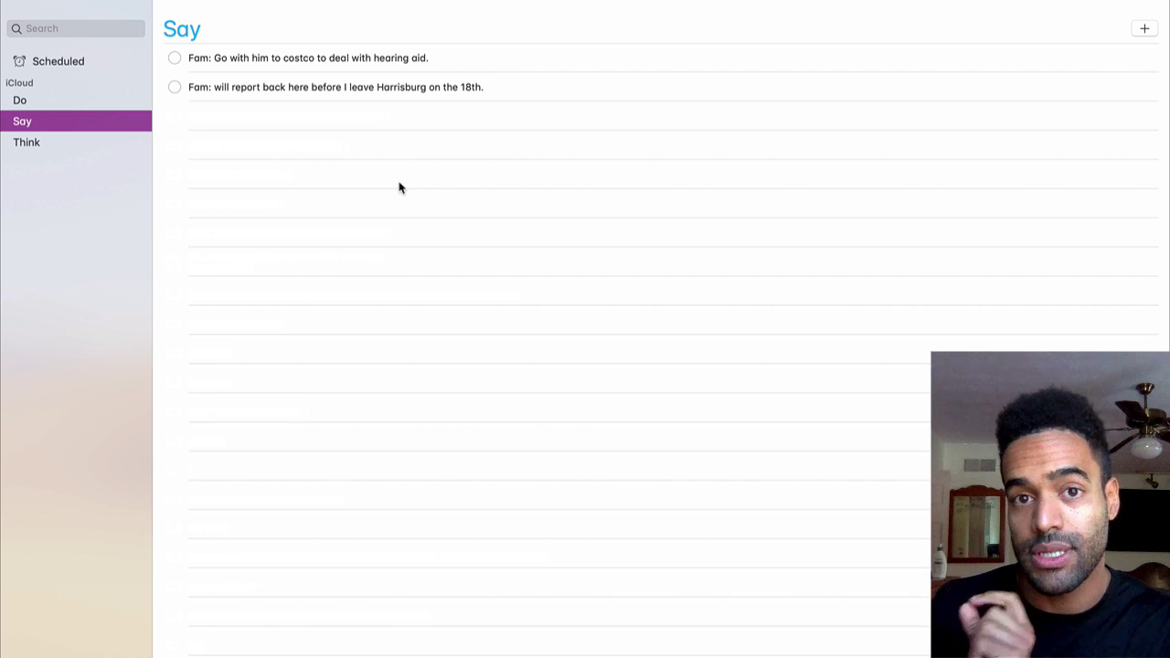
pyautogui.click(52, 100)
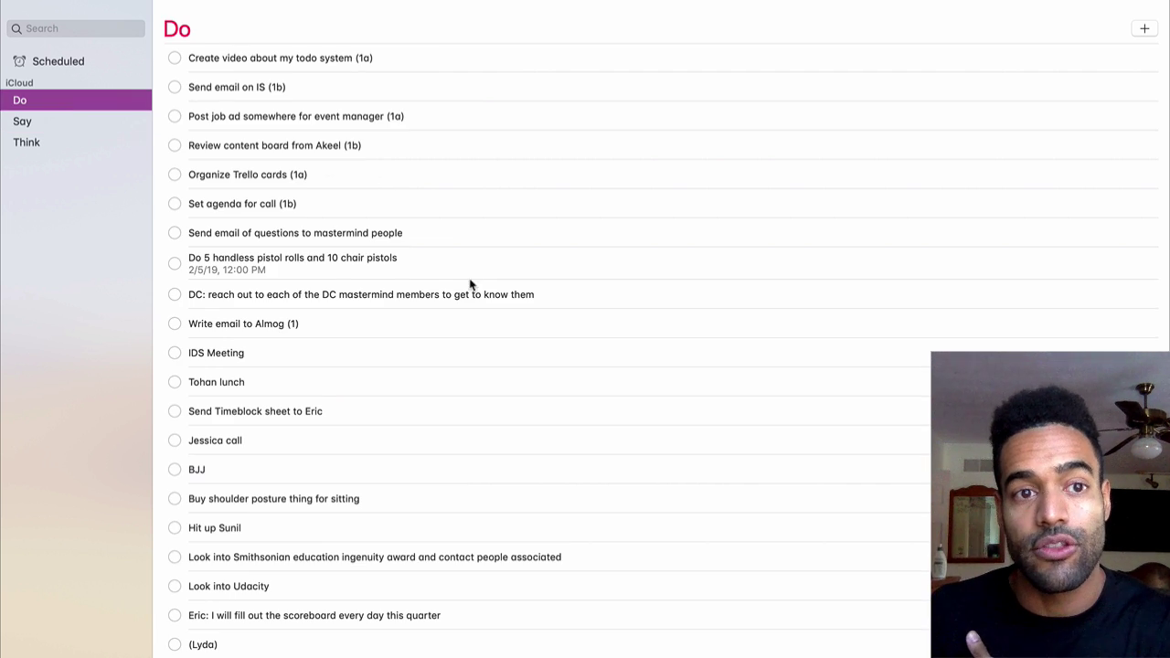
pyautogui.scroll(-1, 440, 340)
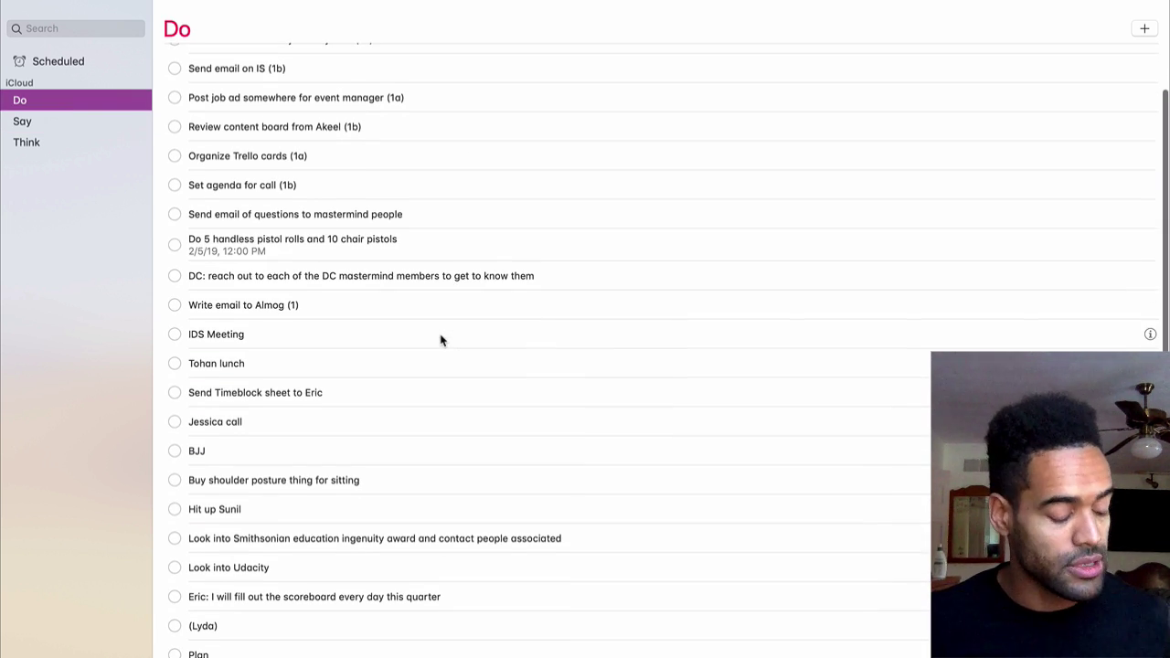
pyautogui.press('super+Tab')
# Scroll Calendar's January 15 Day view from noon into the evening, then return to Reminders
pyautogui.press('Tab')
pyautogui.press('Tab')
pyautogui.press('Tab')
pyautogui.press('Tab')
pyautogui.press('Tab')
pyautogui.press('Tab')
pyautogui.press('Tab')
pyautogui.press('Tab')
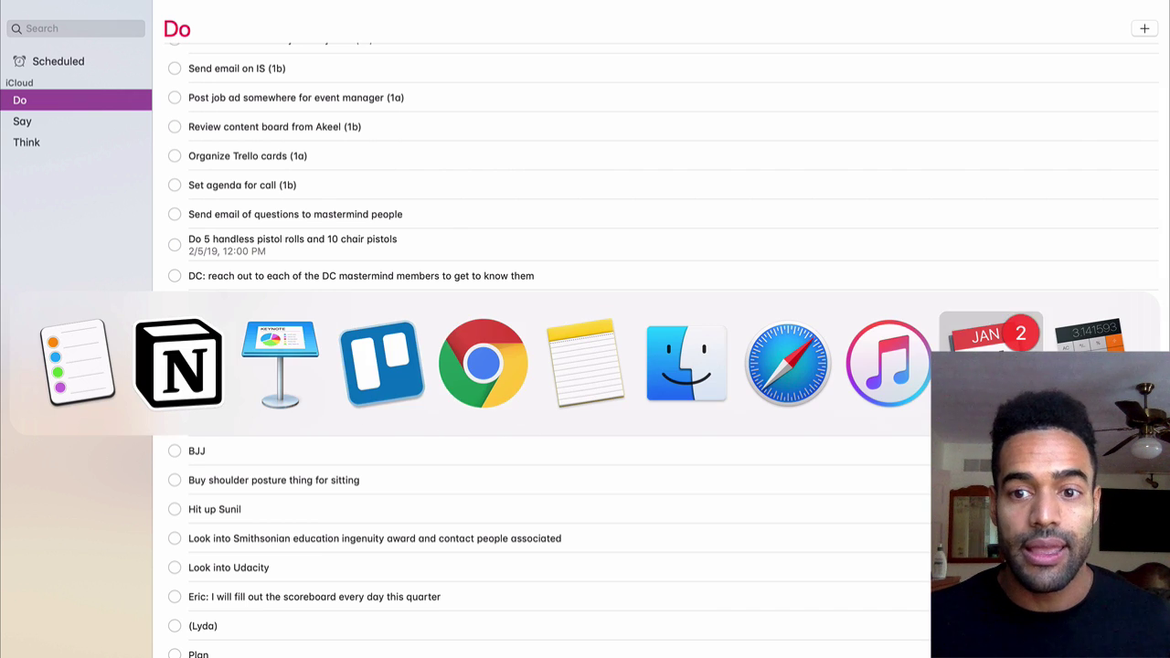
pyautogui.scroll(10, 605, 225)
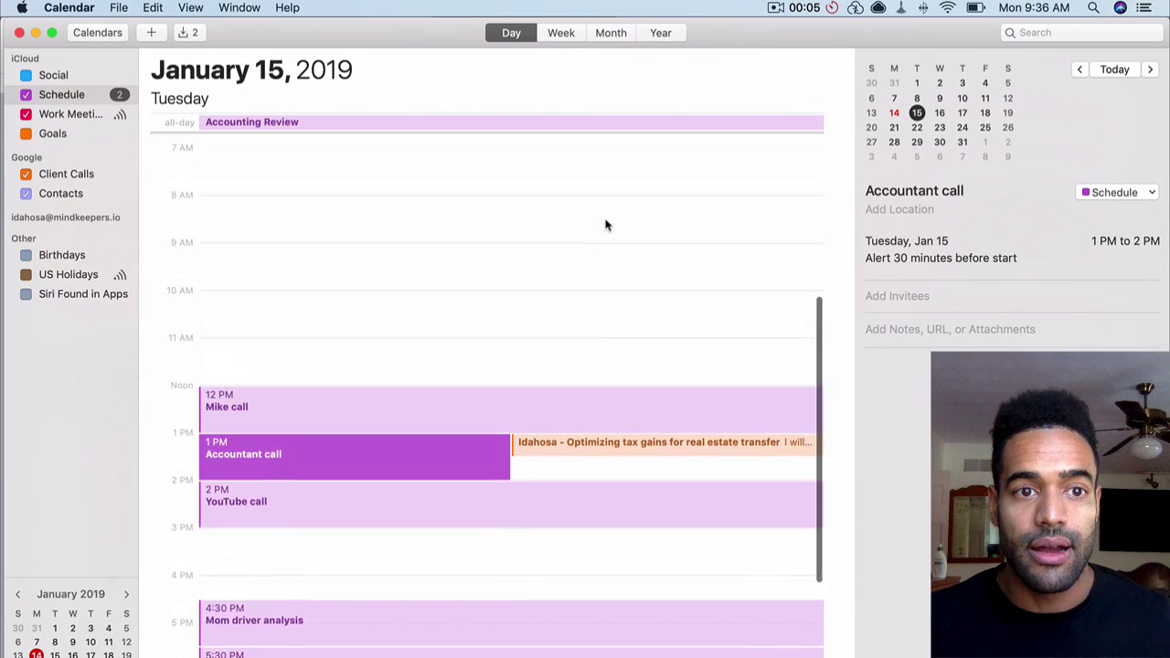
pyautogui.scroll(-5, 606, 254)
pyautogui.scroll(-4, 395, 426)
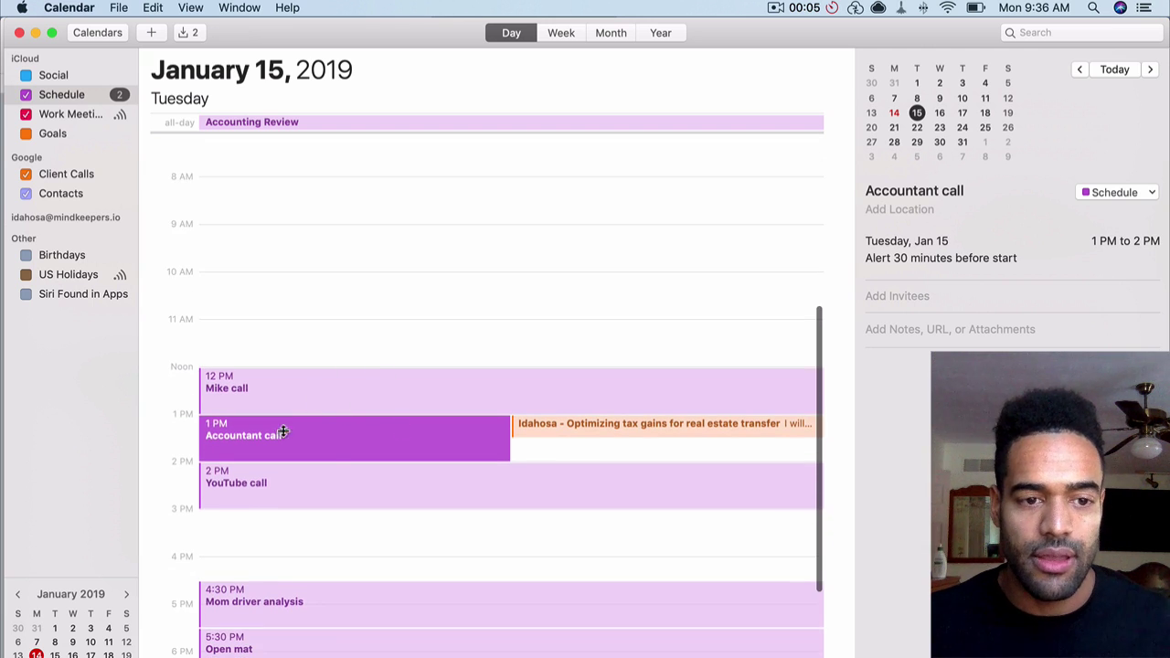
pyautogui.scroll(-2, 332, 420)
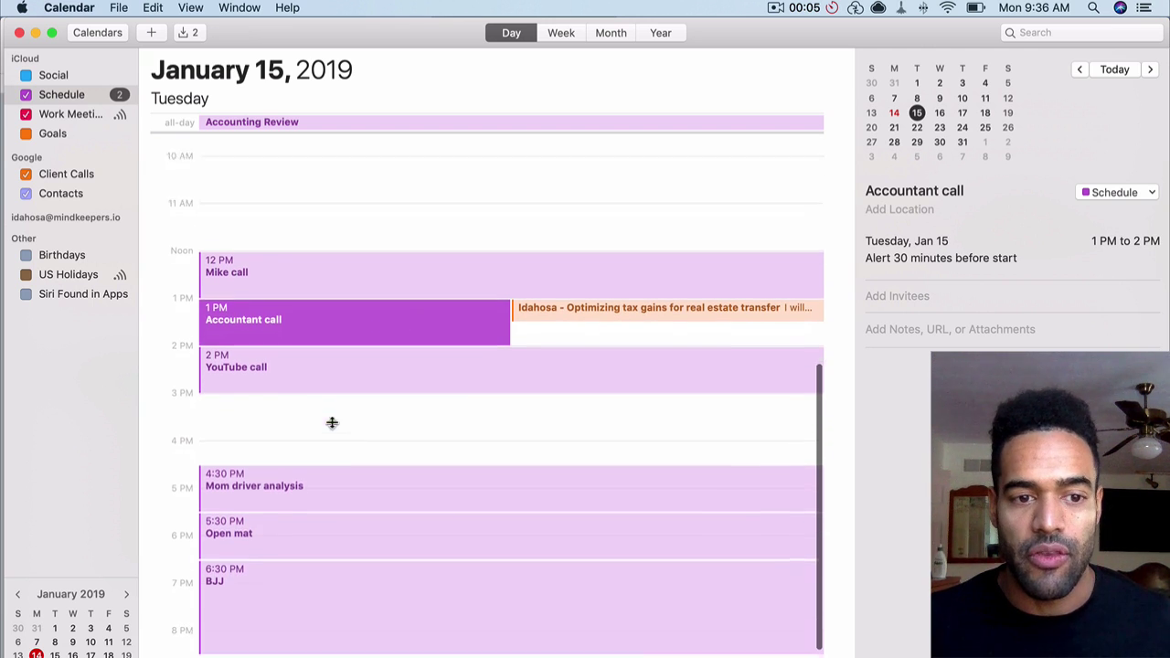
pyautogui.hotkey('ctrl', 'Right')
pyautogui.scroll(2, 452, 371)
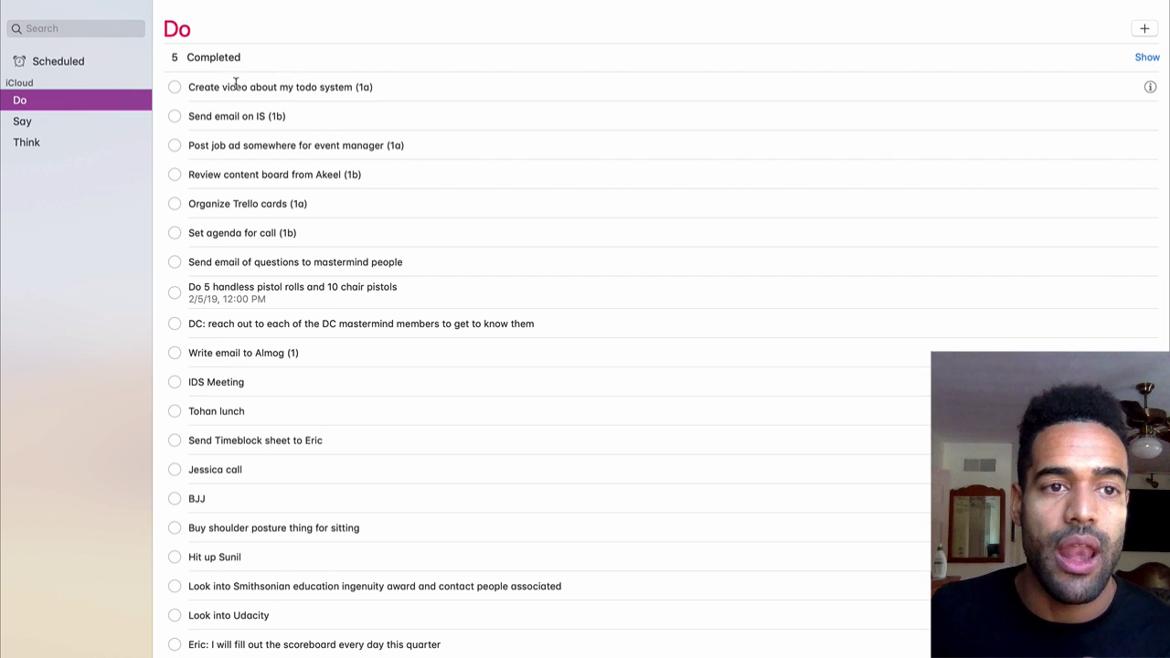
# Check off 'Create video about my todo system (1a)' so 6 items show completed
pyautogui.click(174, 88)
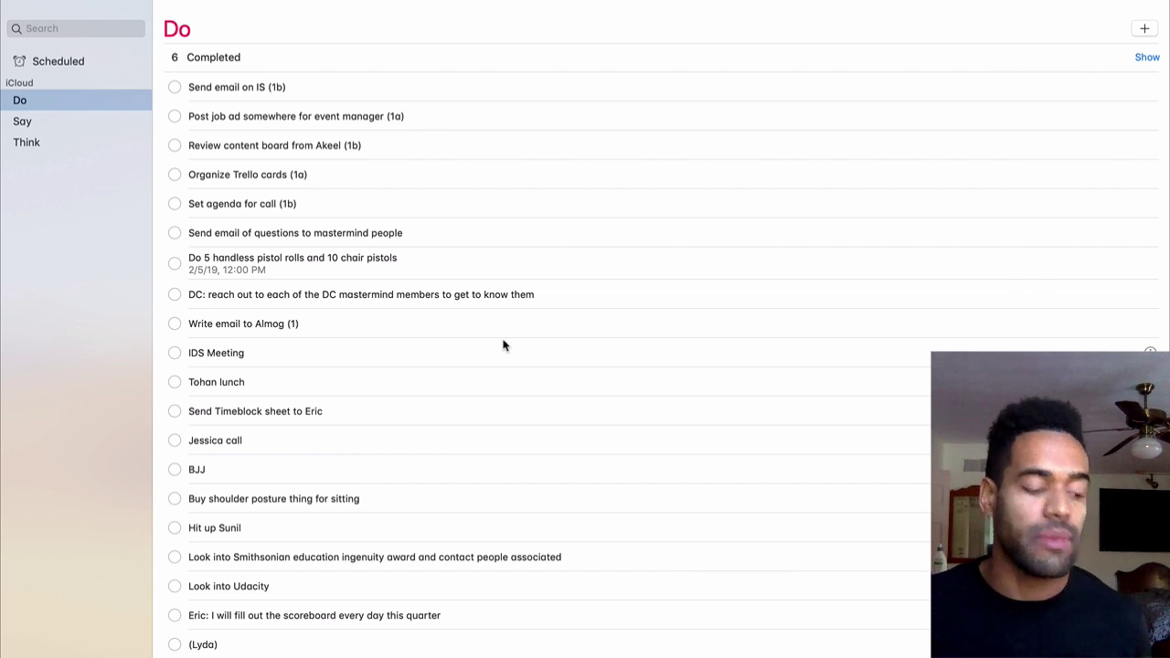
# Compare the Do list with the Notion contracts page, browse Think and Say, and return to Do
pyautogui.press('super+Tab')
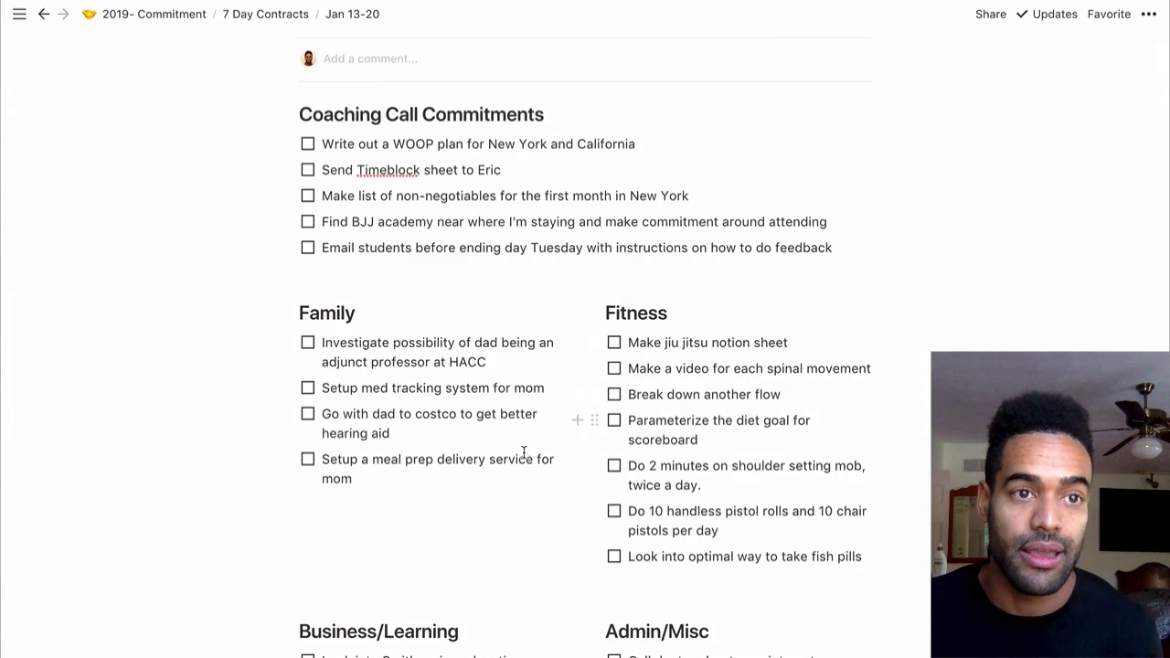
pyautogui.press('super+Tab')
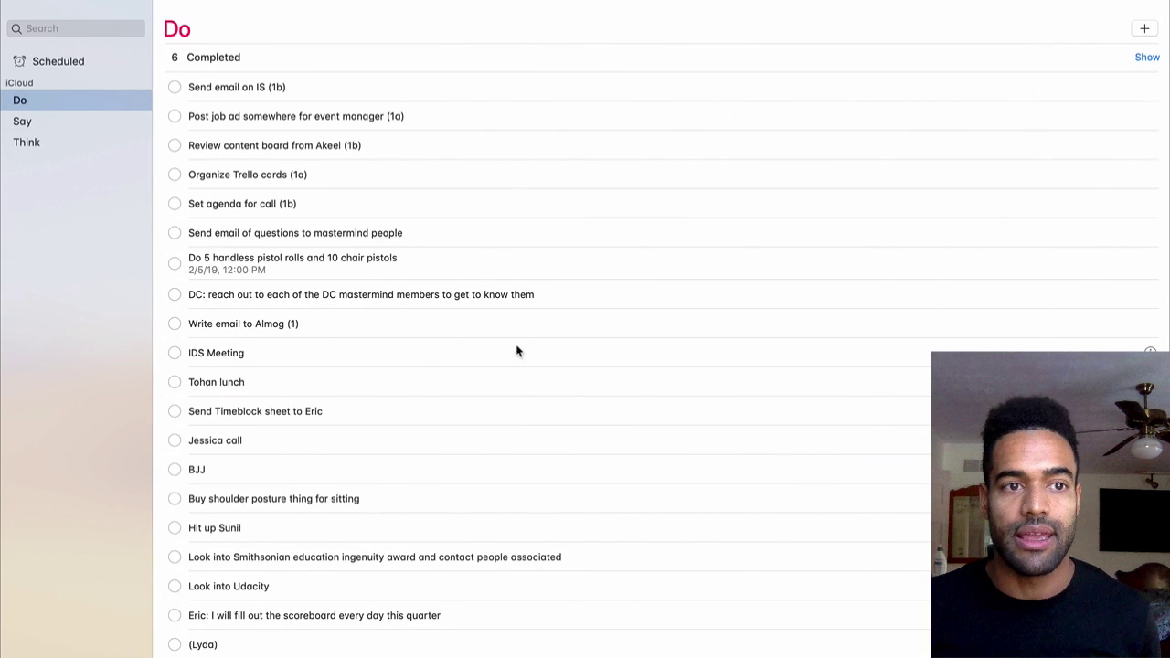
pyautogui.click(49, 146)
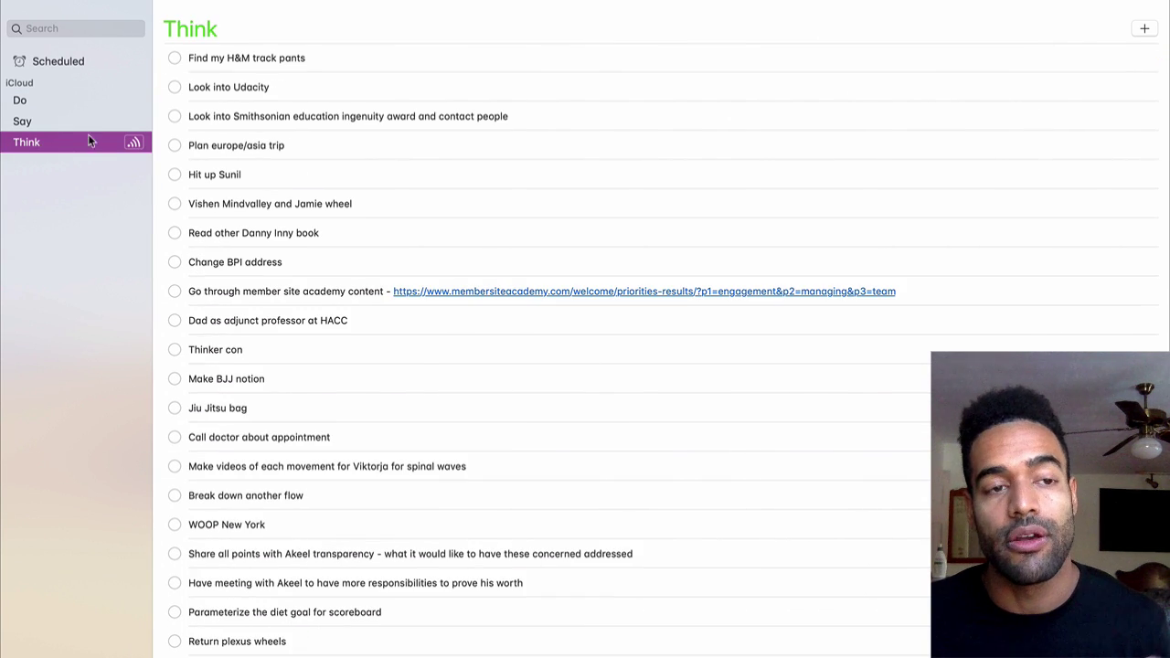
pyautogui.click(44, 128)
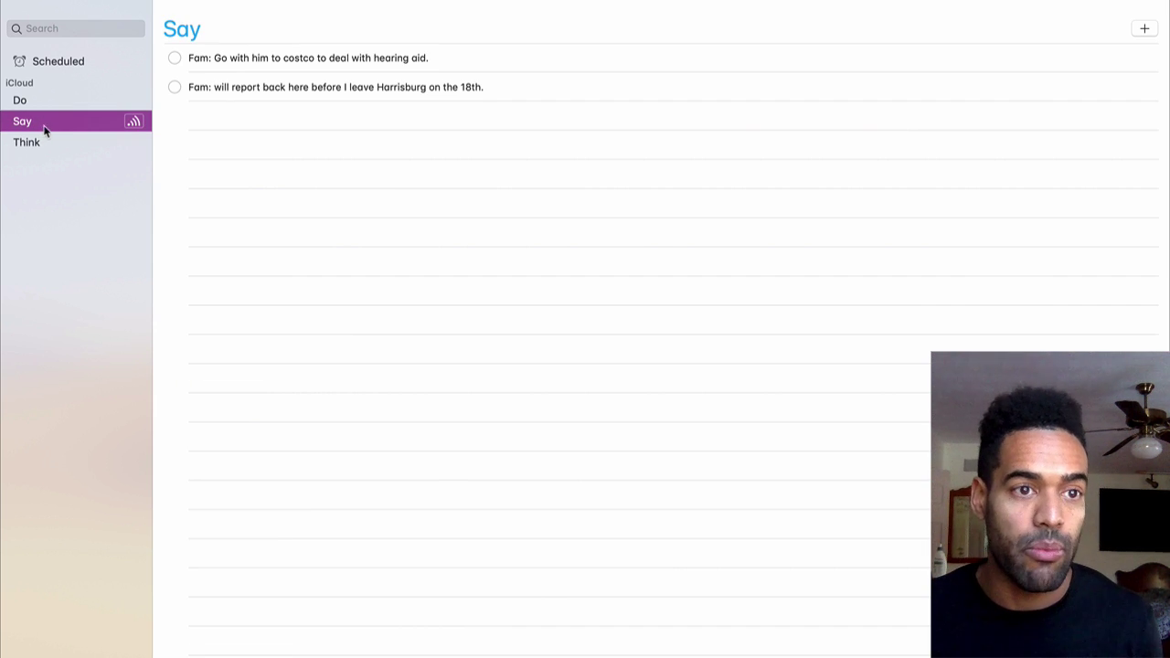
pyautogui.hotkey('ctrl', 'Right')
pyautogui.hotkey('ctrl', 'Left')
pyautogui.click(79, 99)
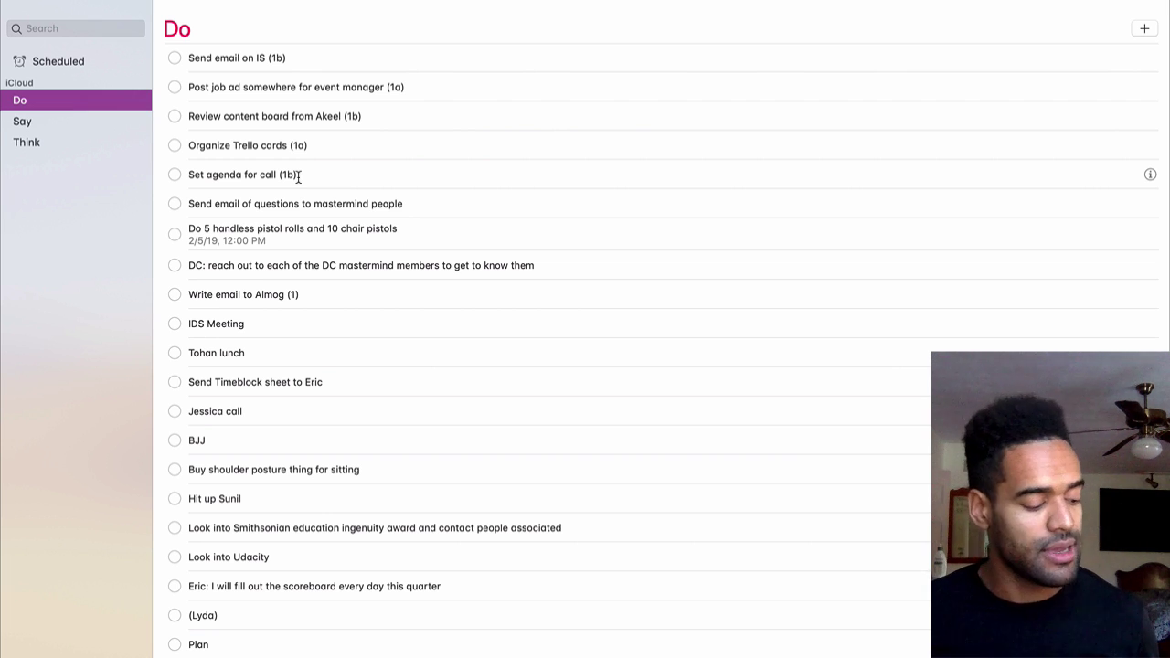
pyautogui.press('super+Tab')
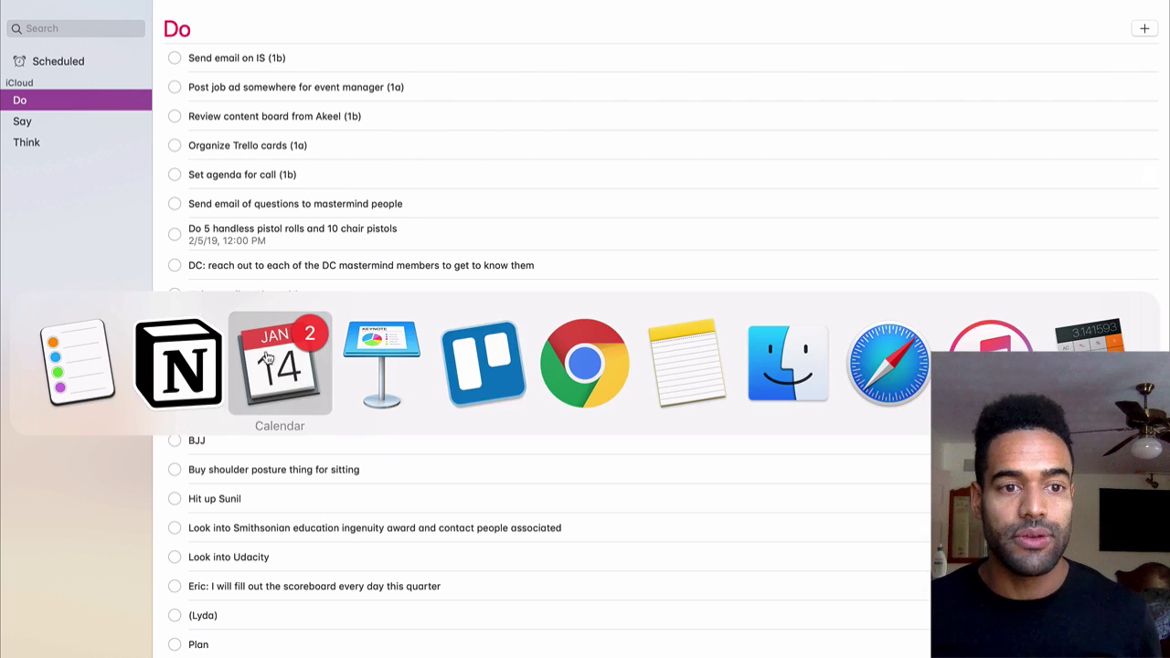
pyautogui.click(379, 363)
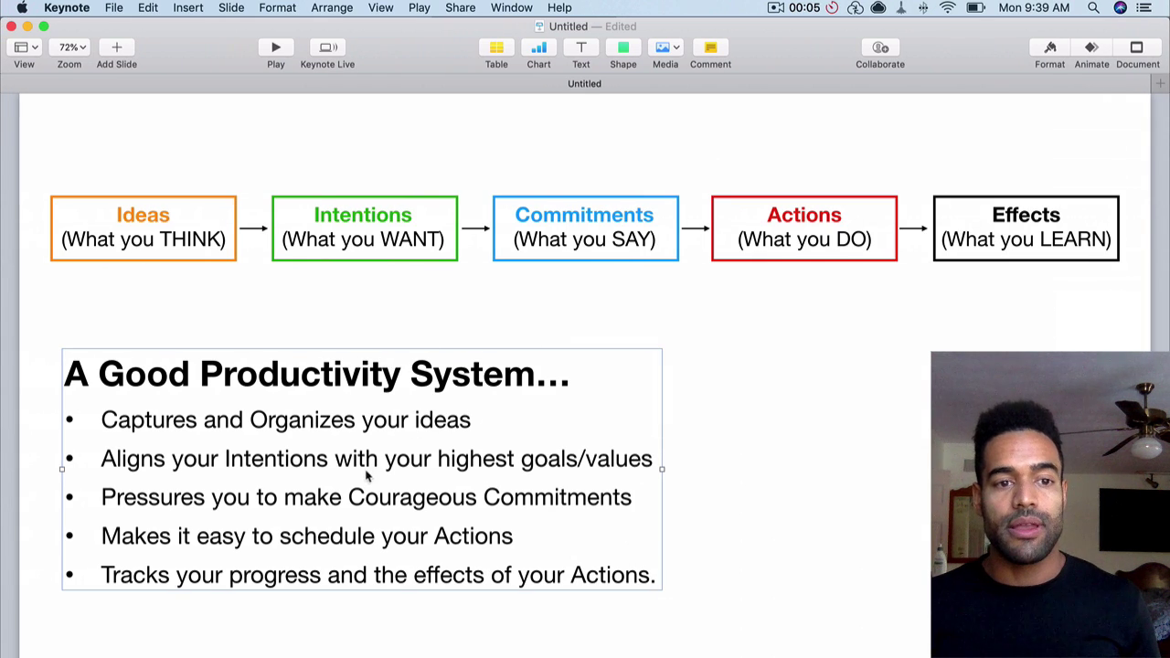